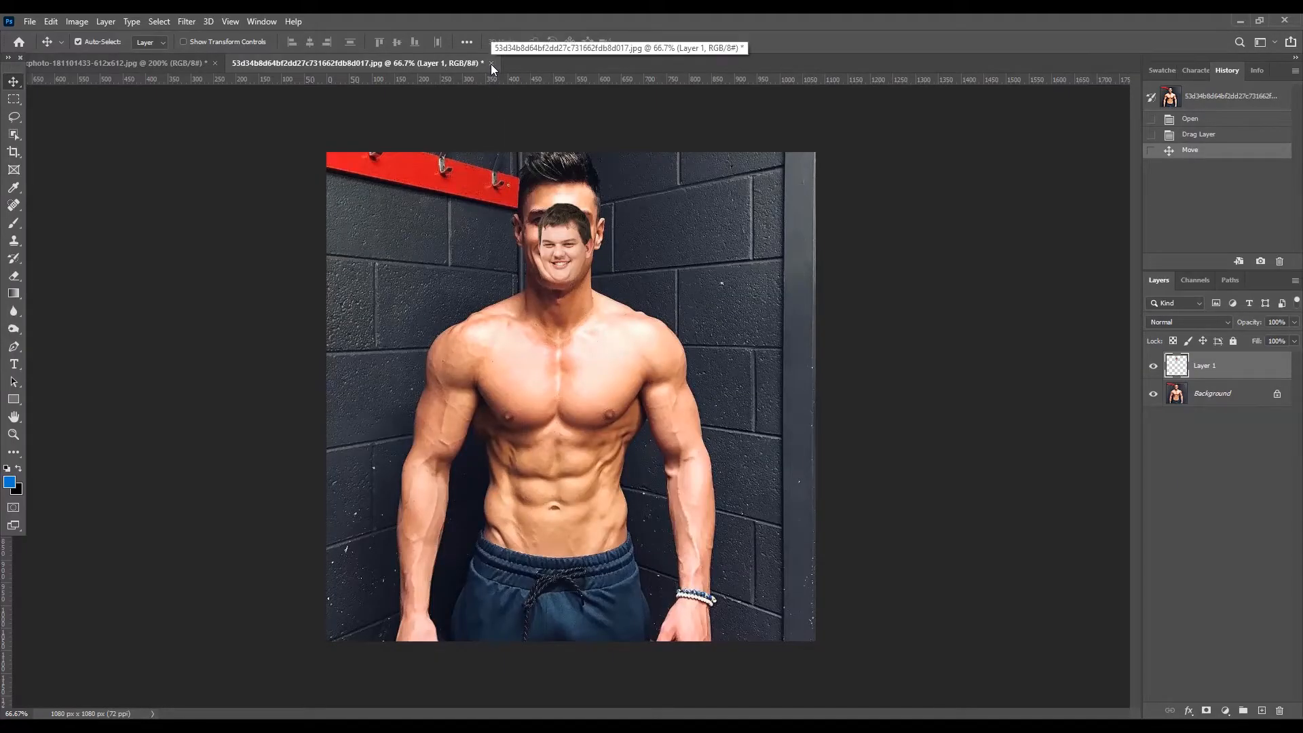
- Close the head-and-body composite without saving and create a new blank 214 × 285 px document at 300 ppi
click(491, 63)
click(646, 291)
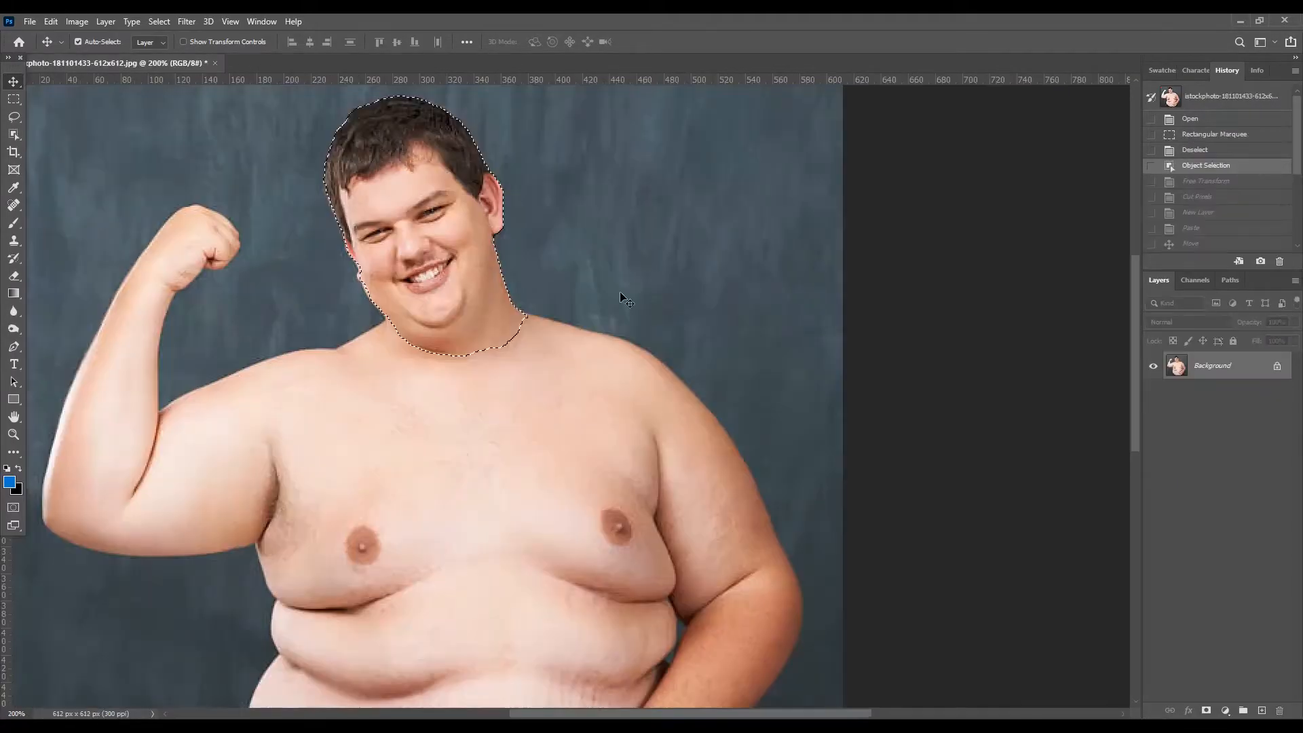
click(30, 21)
click(44, 36)
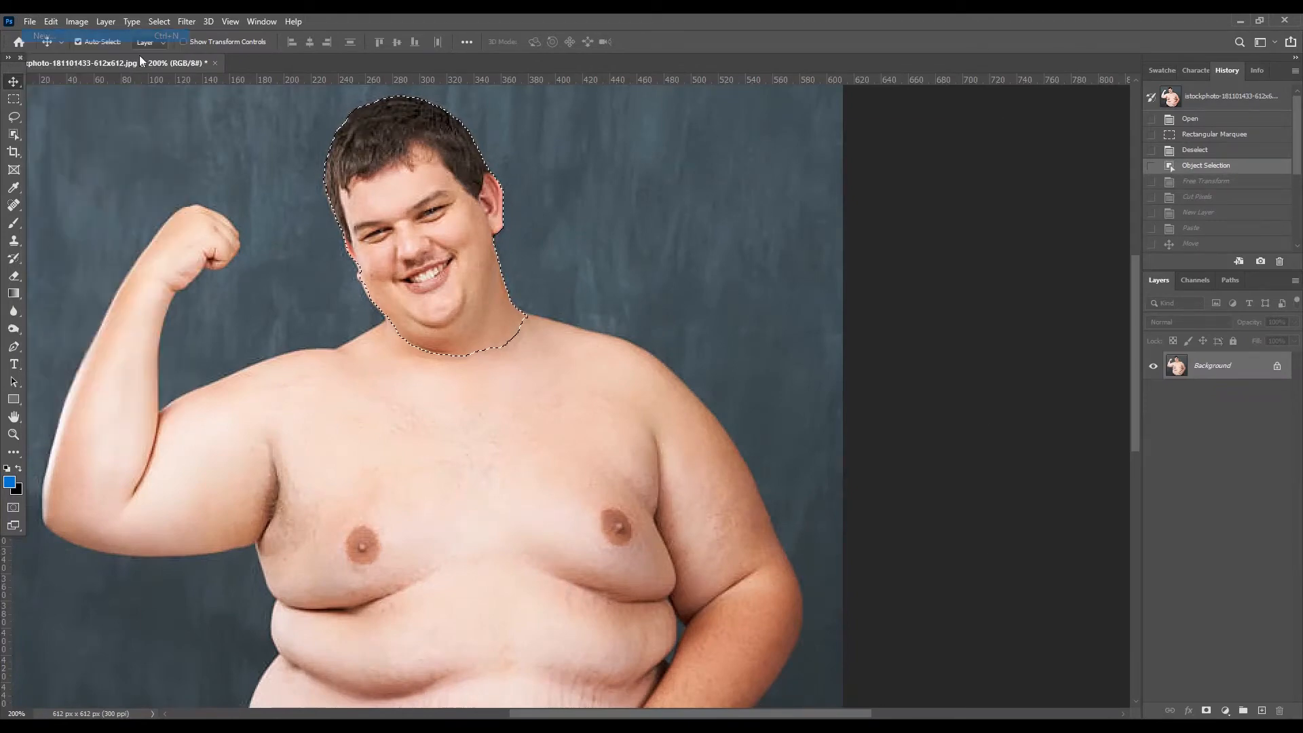
click(919, 577)
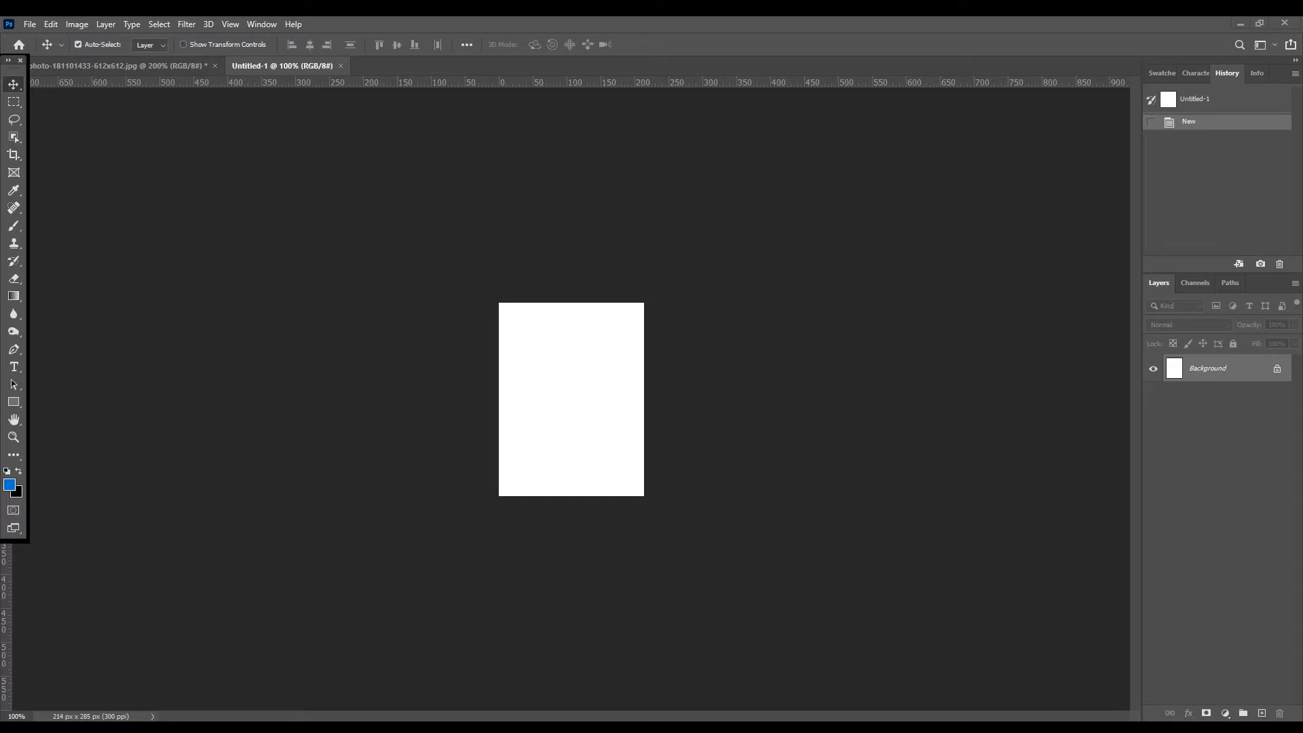
- Open the muscular man's photo as its own document and unlock its background into a regular layer
drag(548, 128, 466, 159)
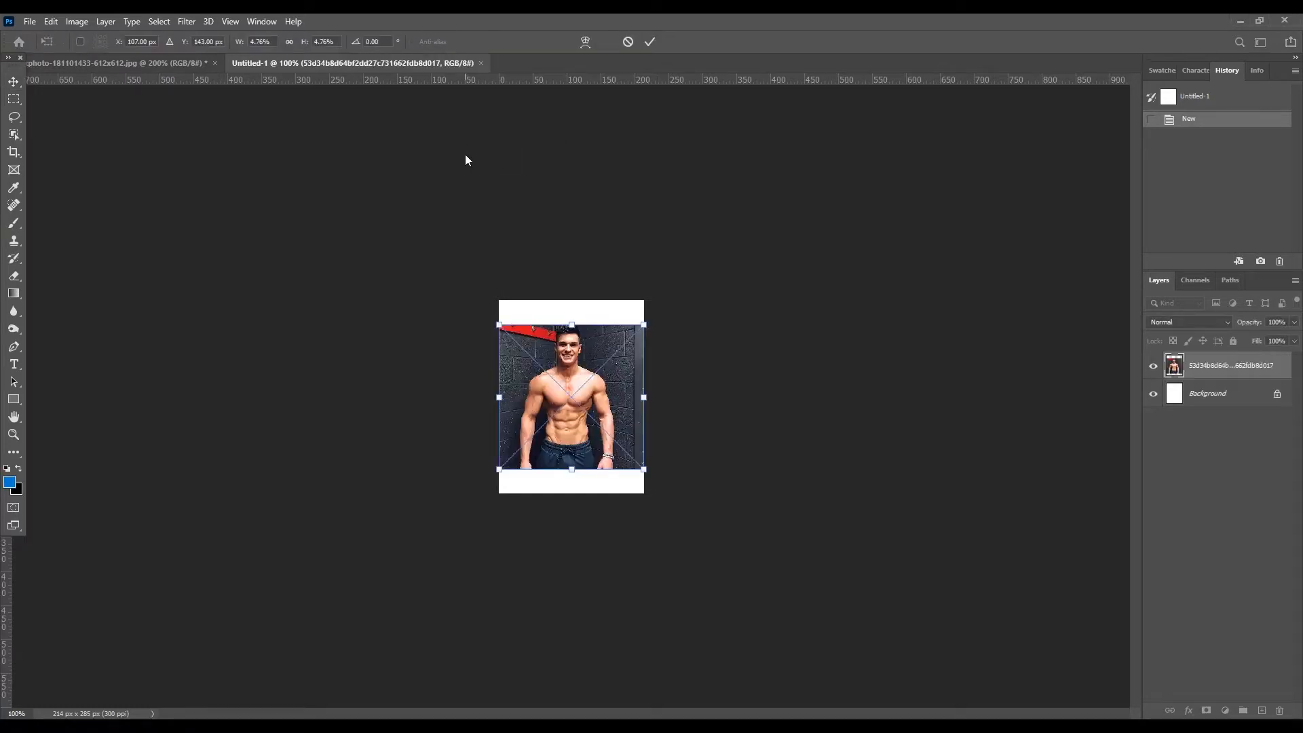
key(Escape)
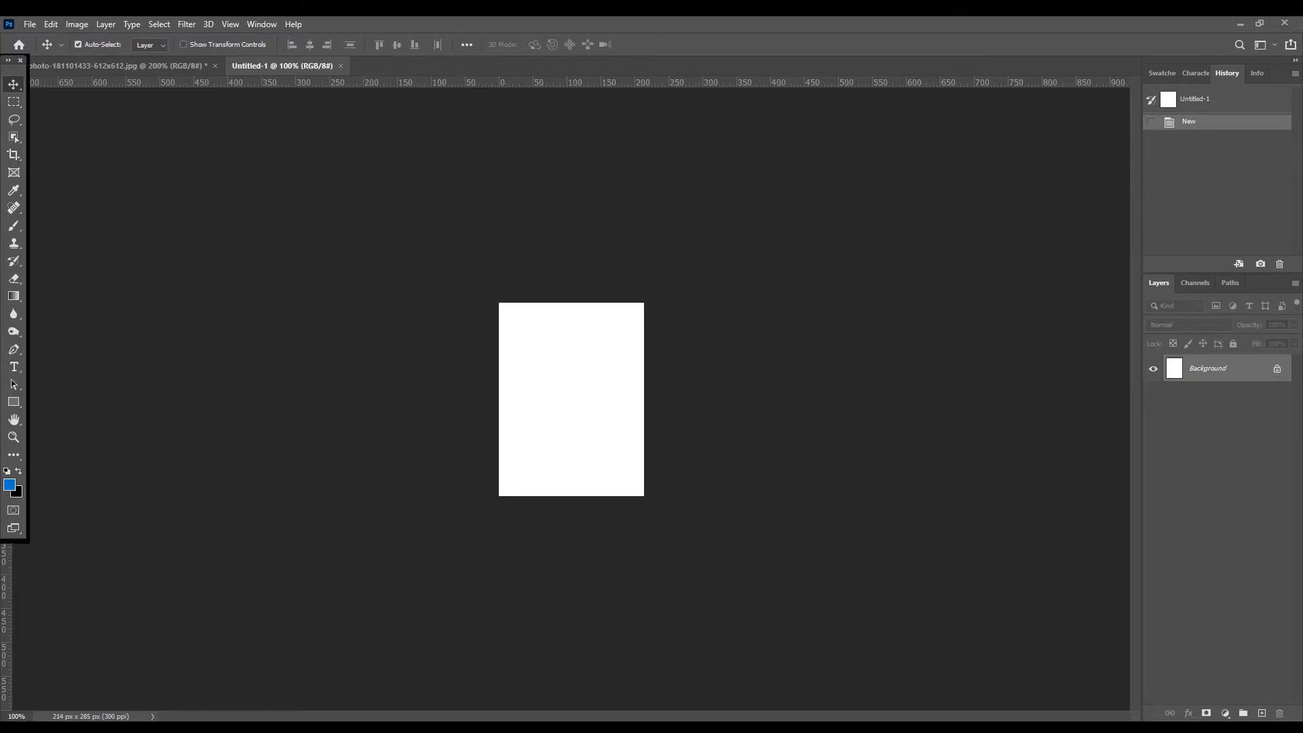
drag(498, 17, 497, 59)
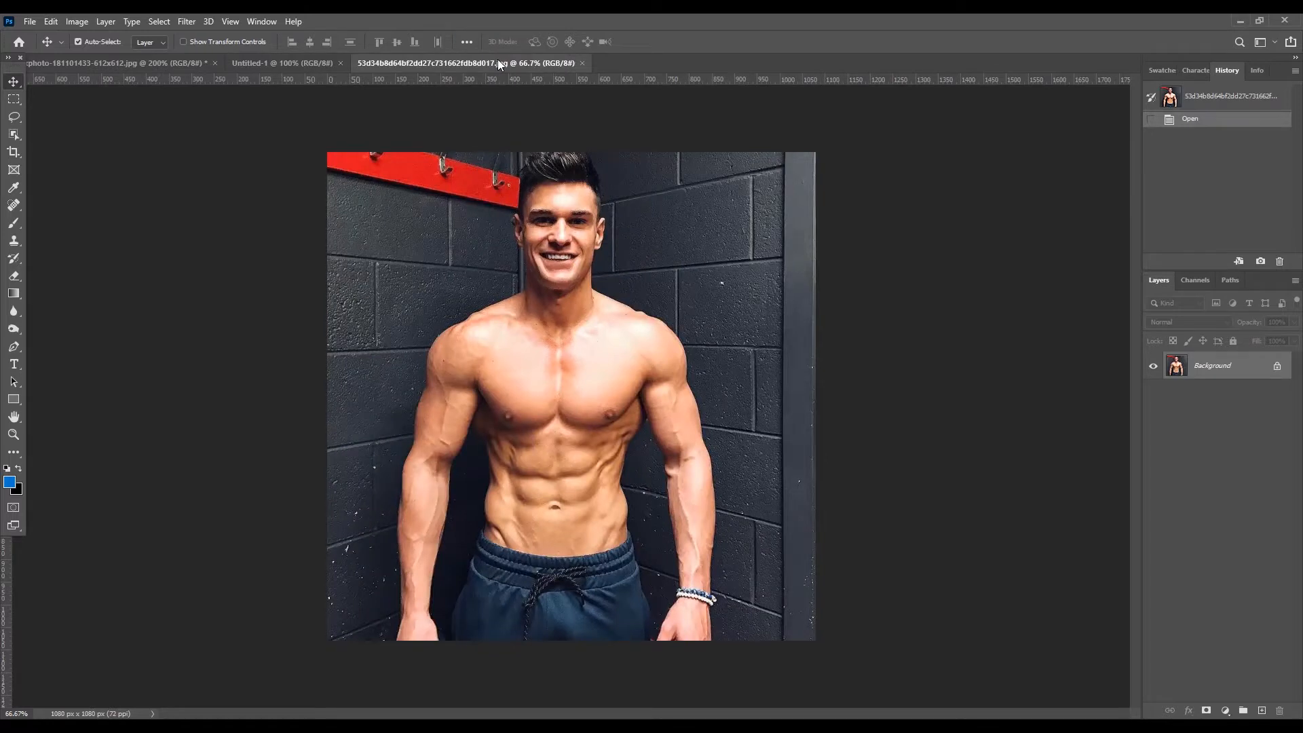
click(1278, 368)
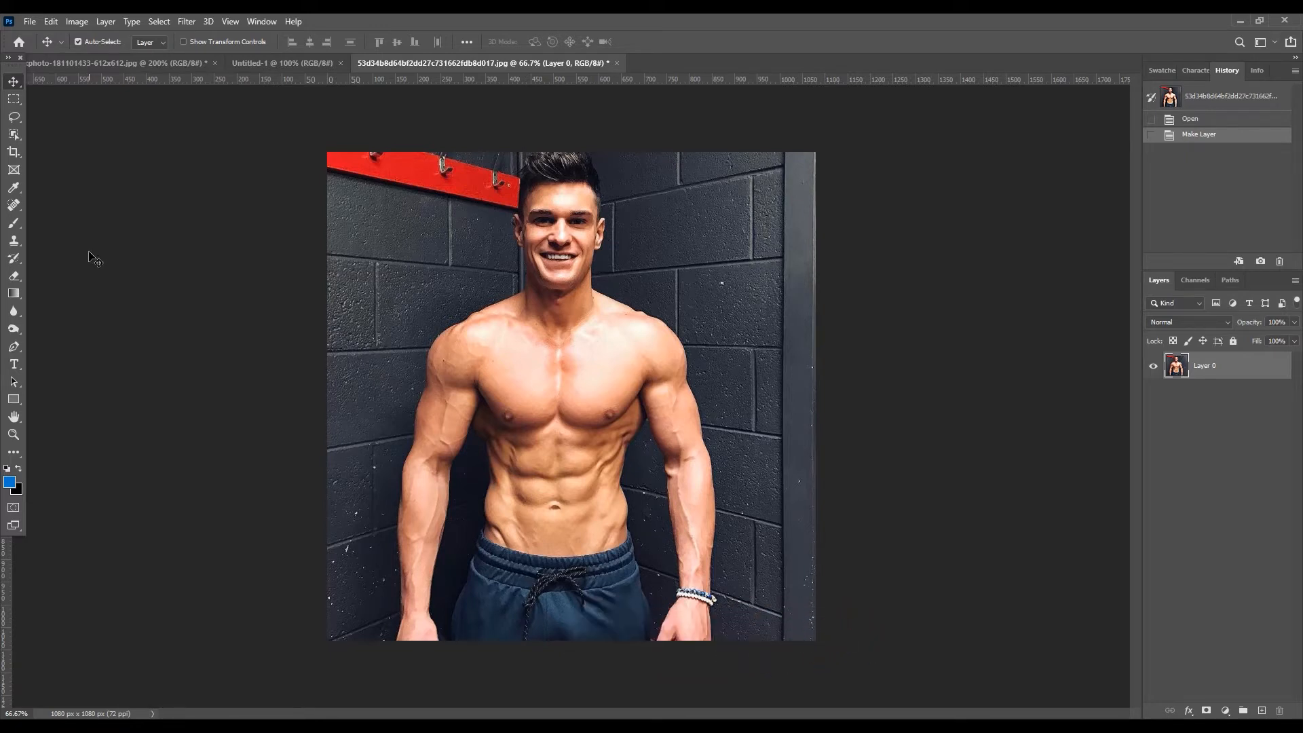
- Select the muscular man's whole figure using the Object Selection tool's Select Subject command
click(15, 137)
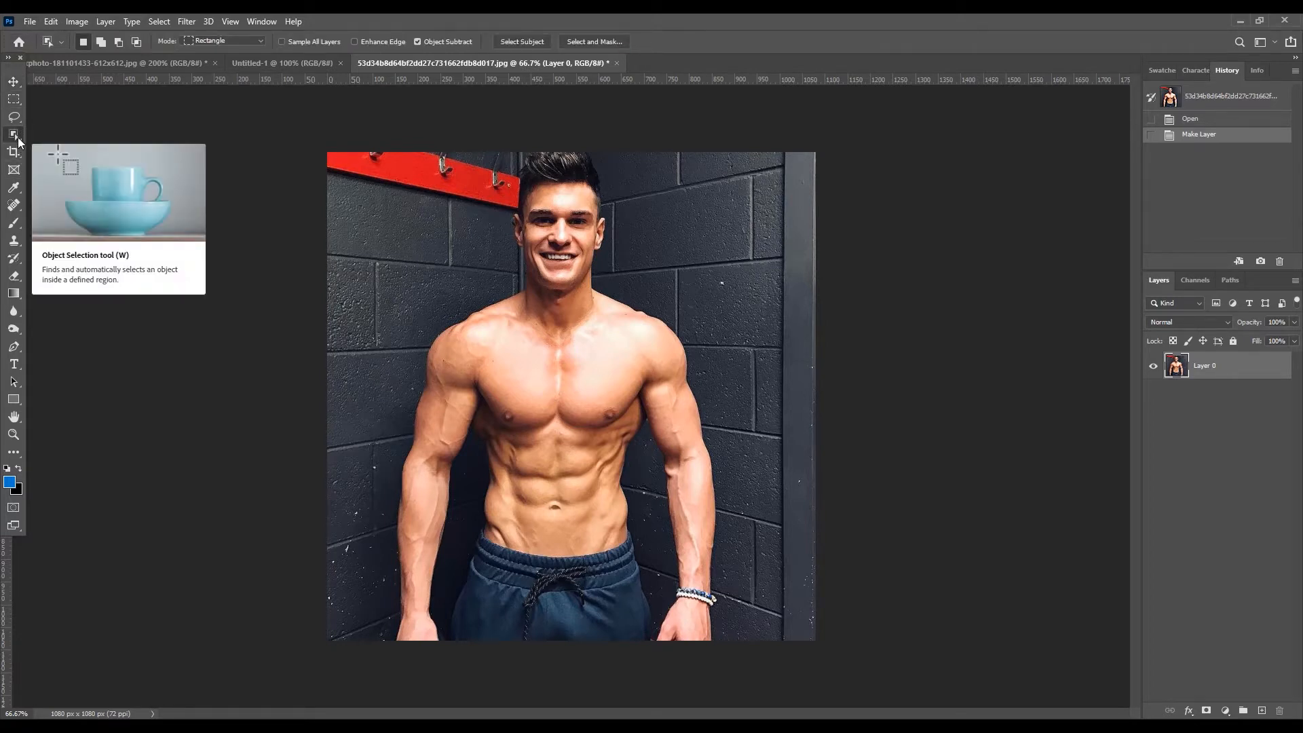
right_click(18, 140)
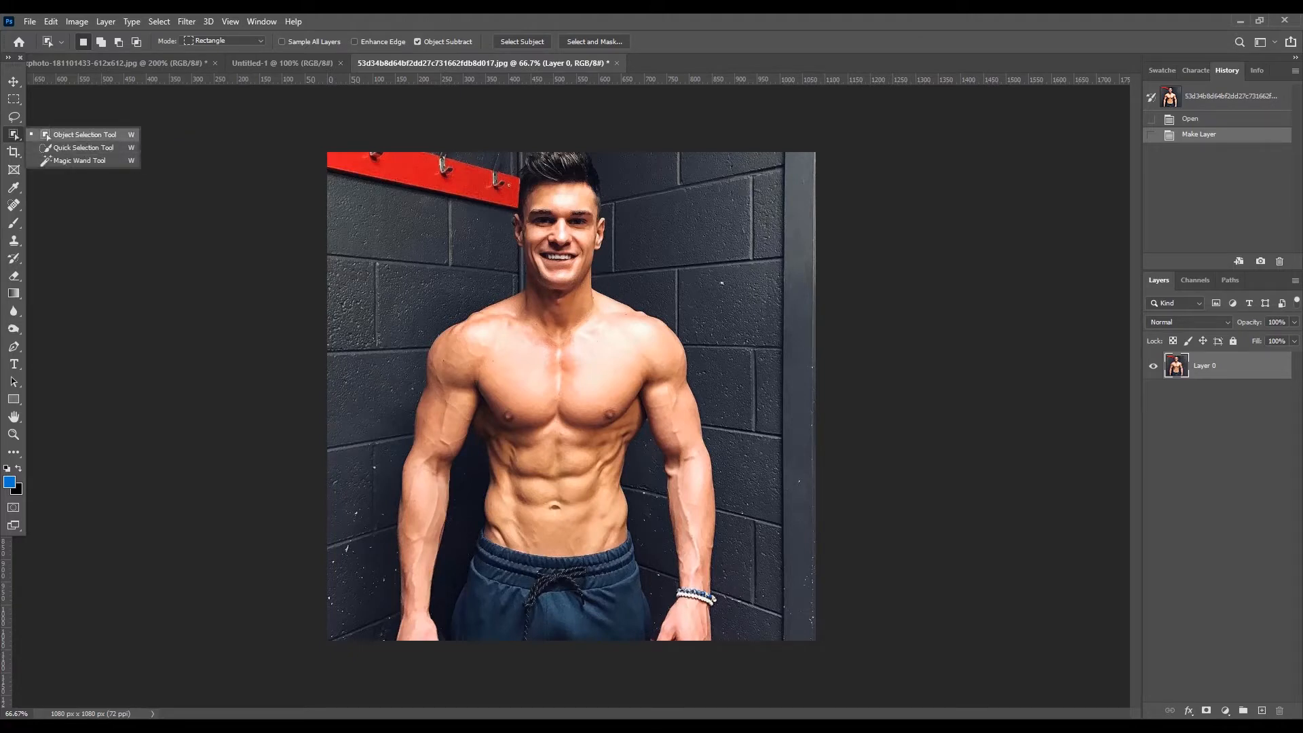
click(66, 139)
drag(512, 155, 655, 684)
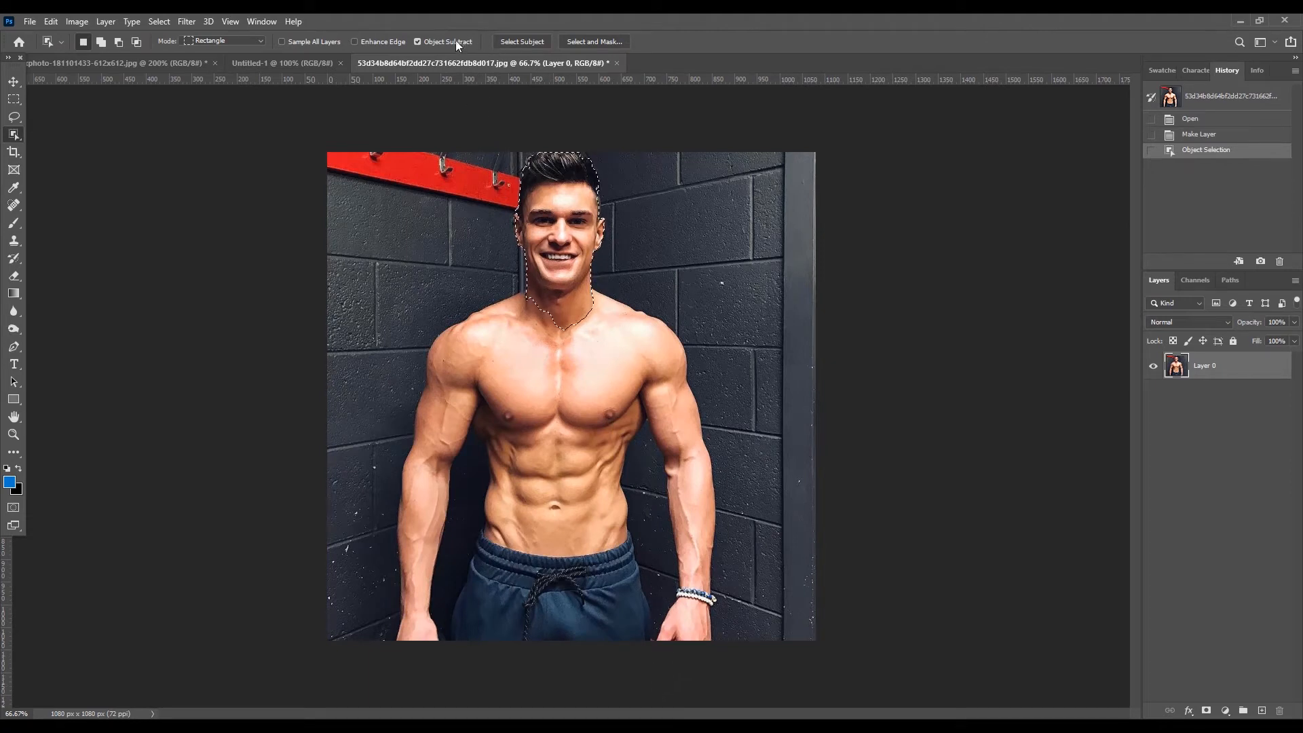
click(519, 42)
click(600, 280)
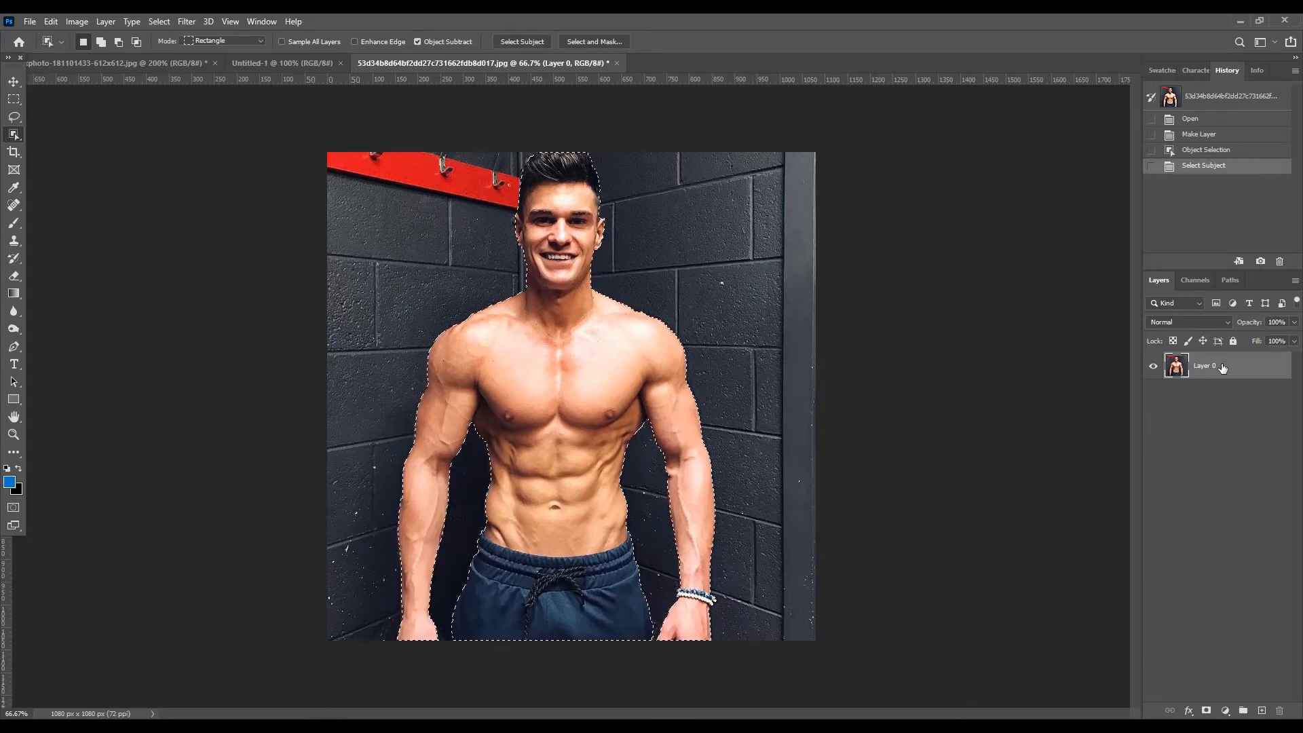
- Create a new layer and paste onto it a copy of the selected man taken from Layer 0
click(1260, 711)
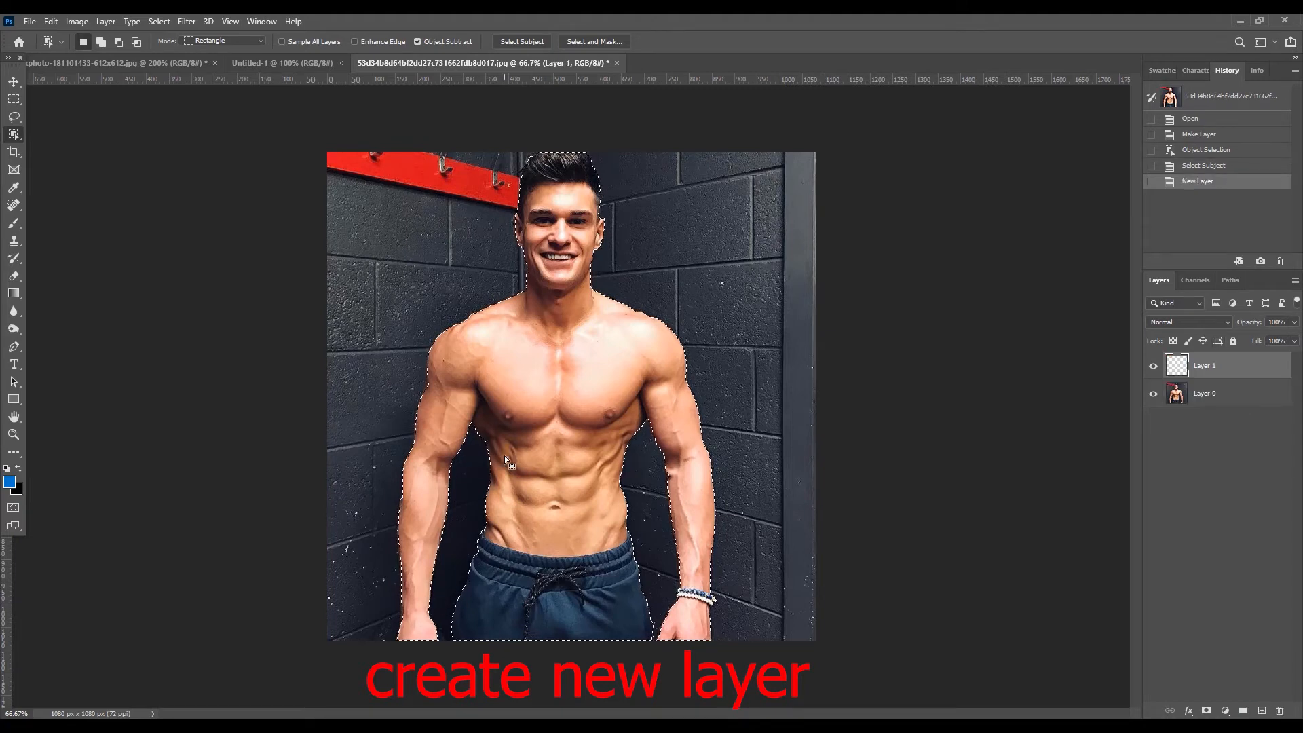
key(ctrl+c)
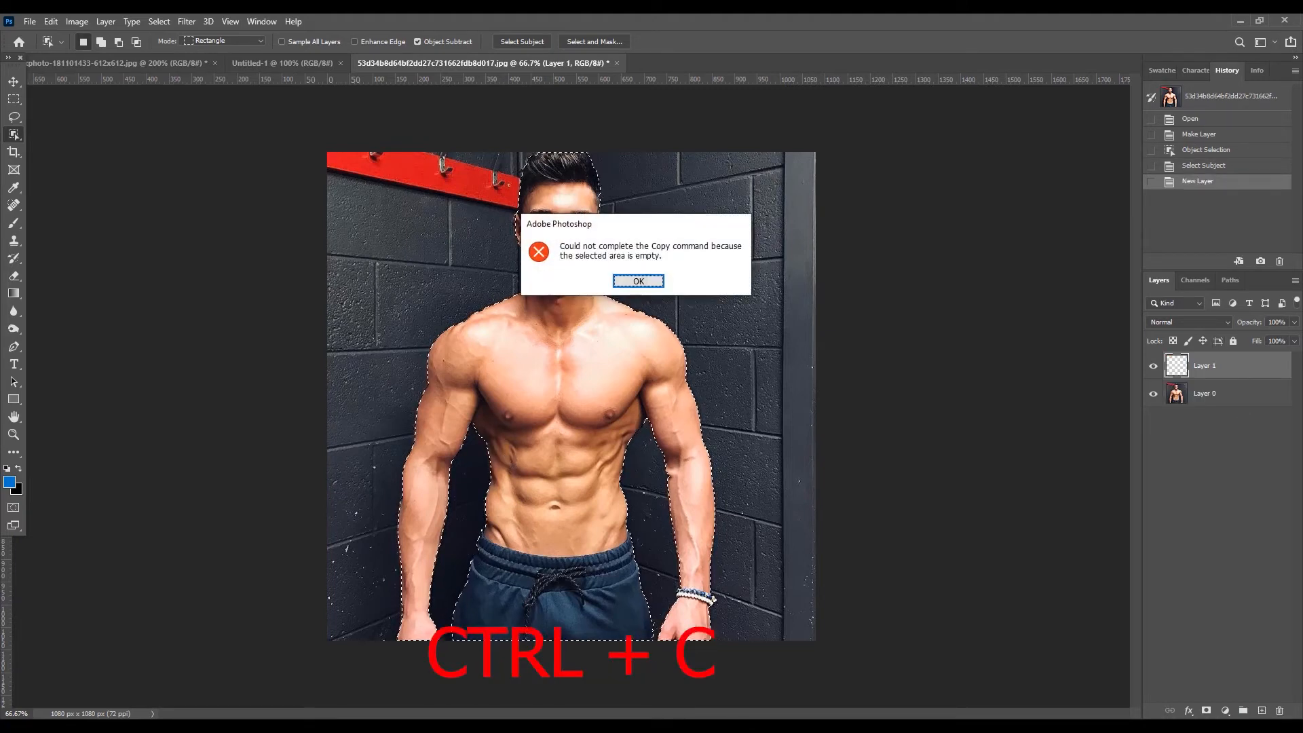
key(Return)
click(1211, 395)
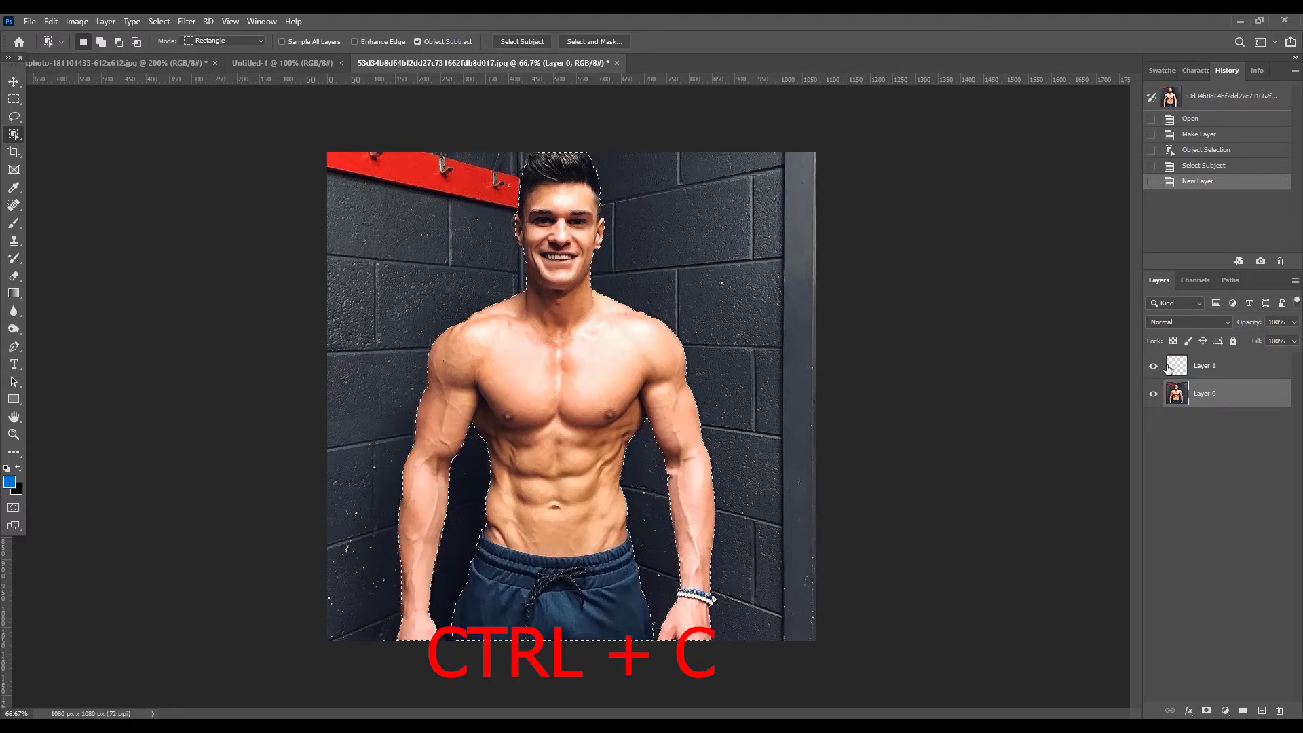
click(1215, 370)
key(ctrl+v)
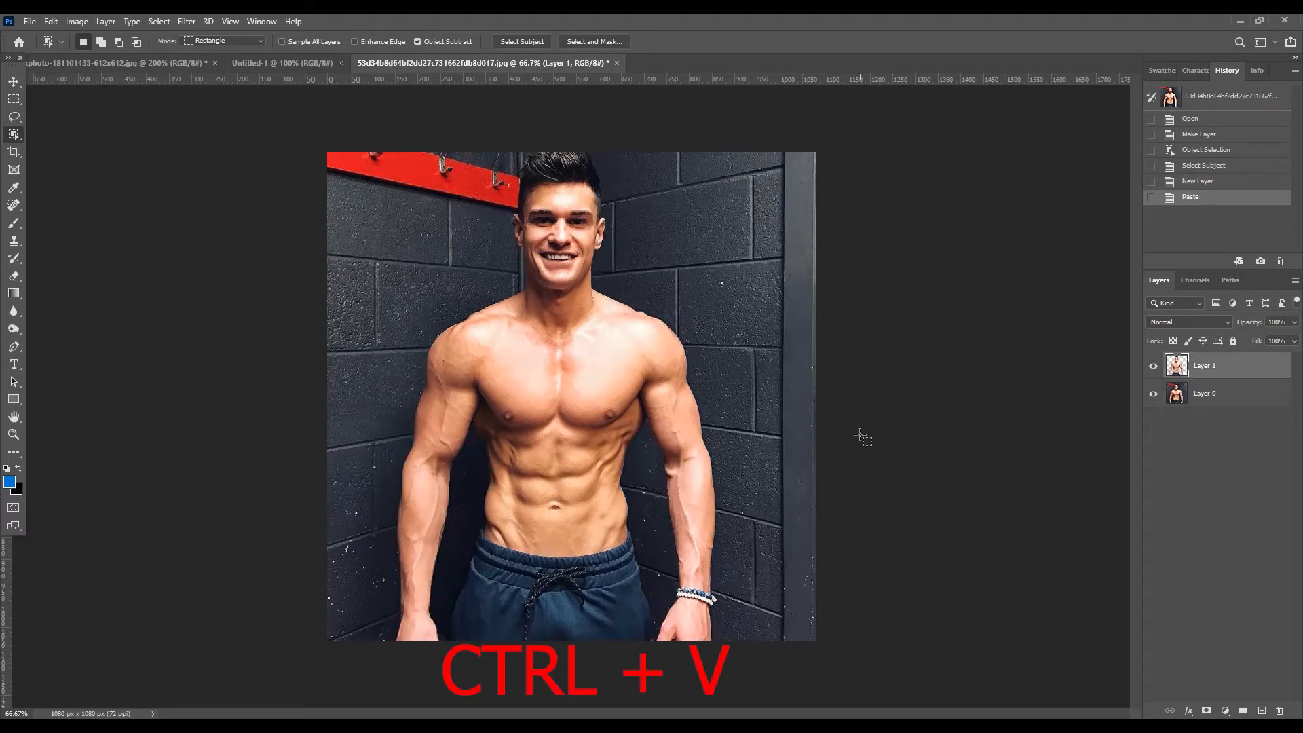
- Hide Layer 0 so that only the cut-out man on Layer 1 is displayed
click(1222, 403)
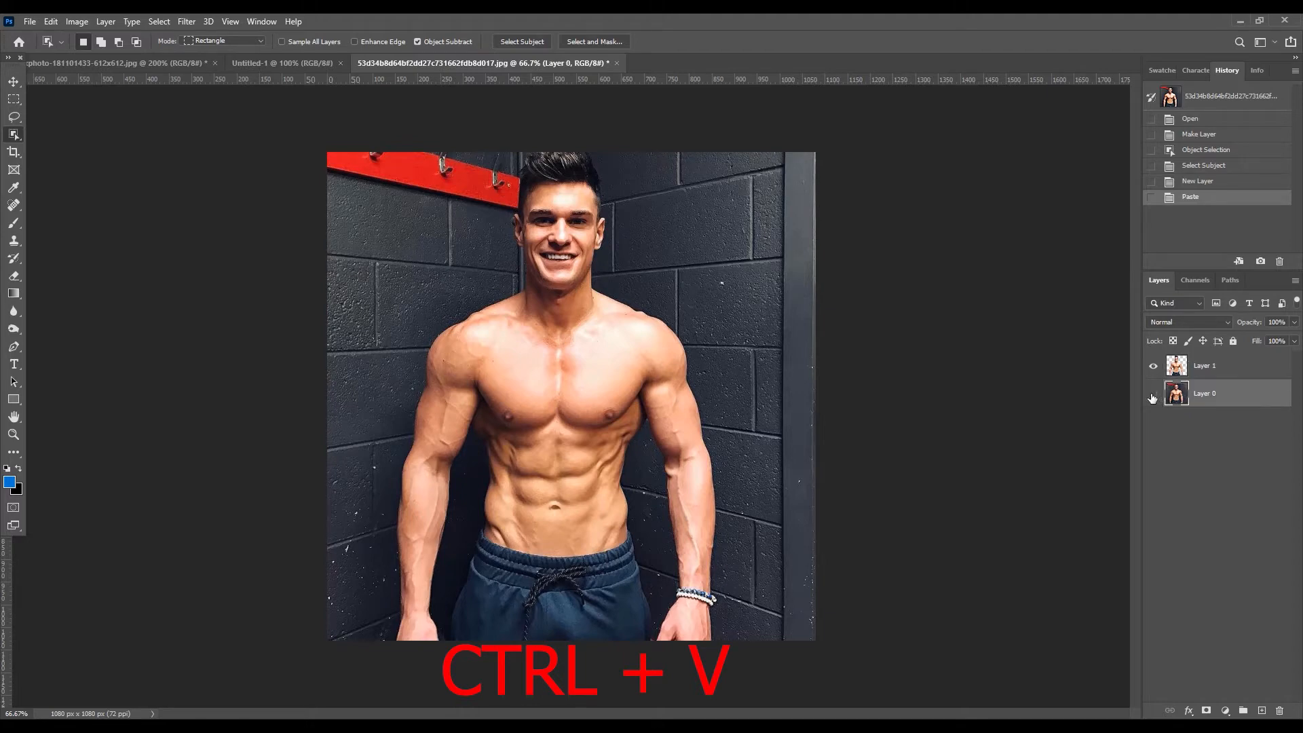
click(1152, 395)
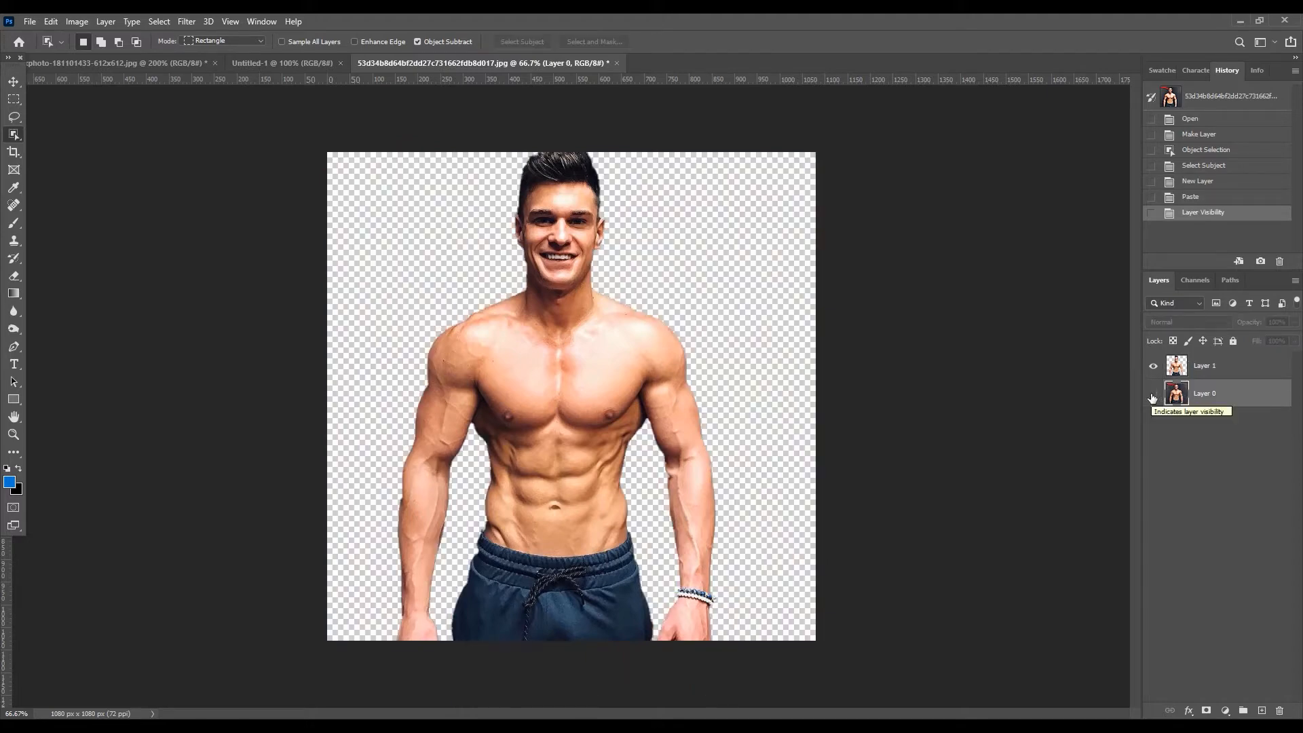
click(1153, 395)
click(1153, 396)
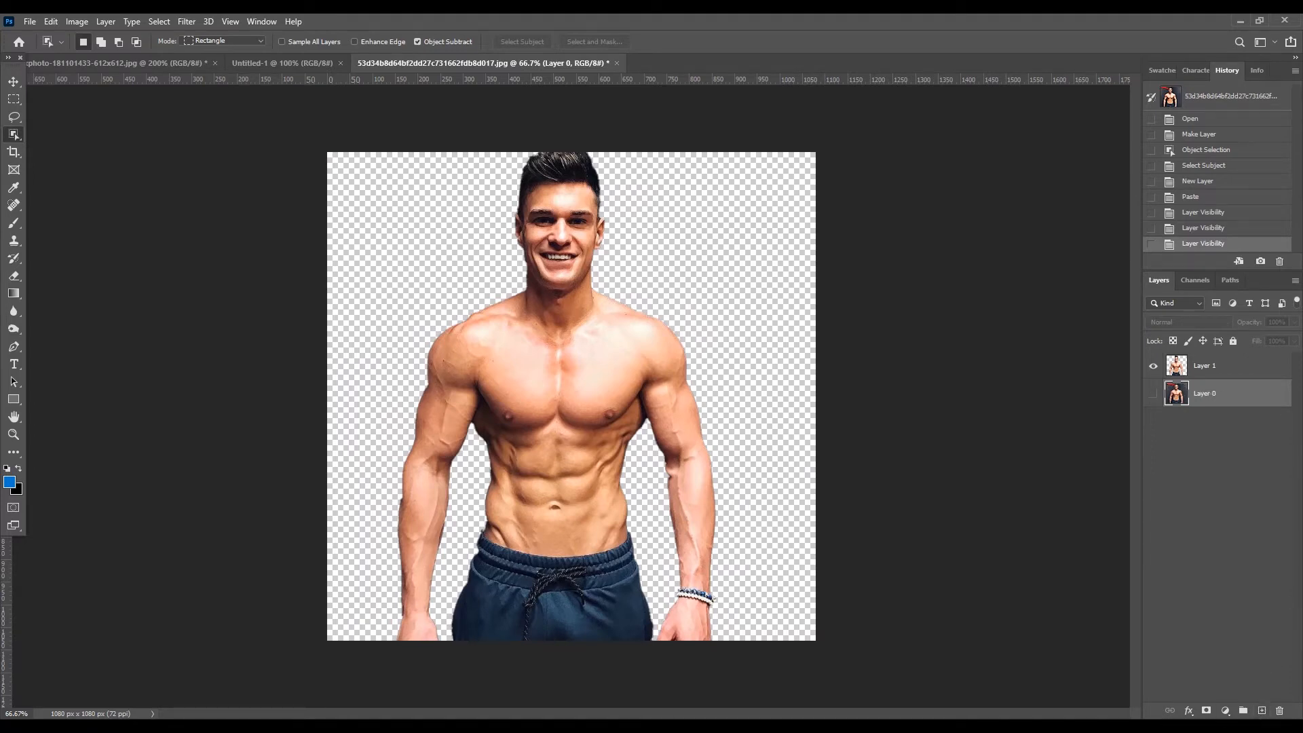
- Add a white (ffffff) Solid Color fill layer between the cut-out man and Layer 0
click(1225, 711)
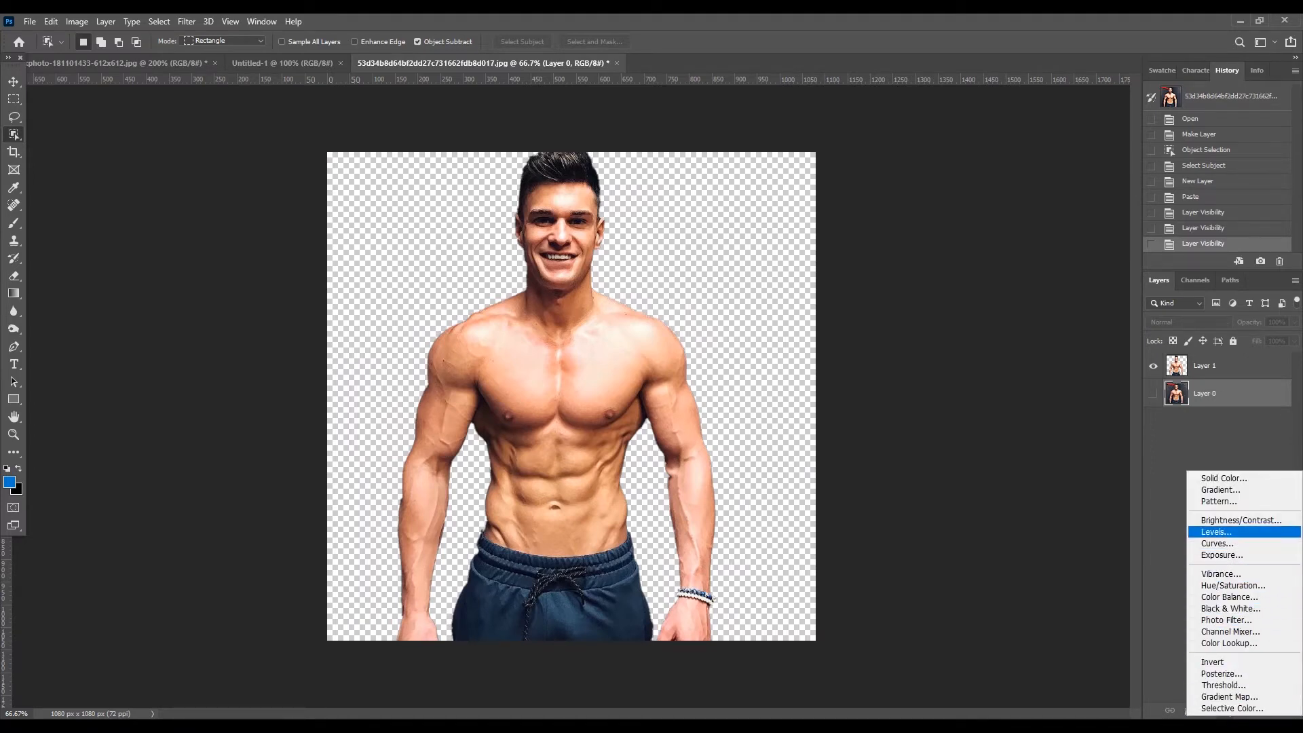
click(1217, 479)
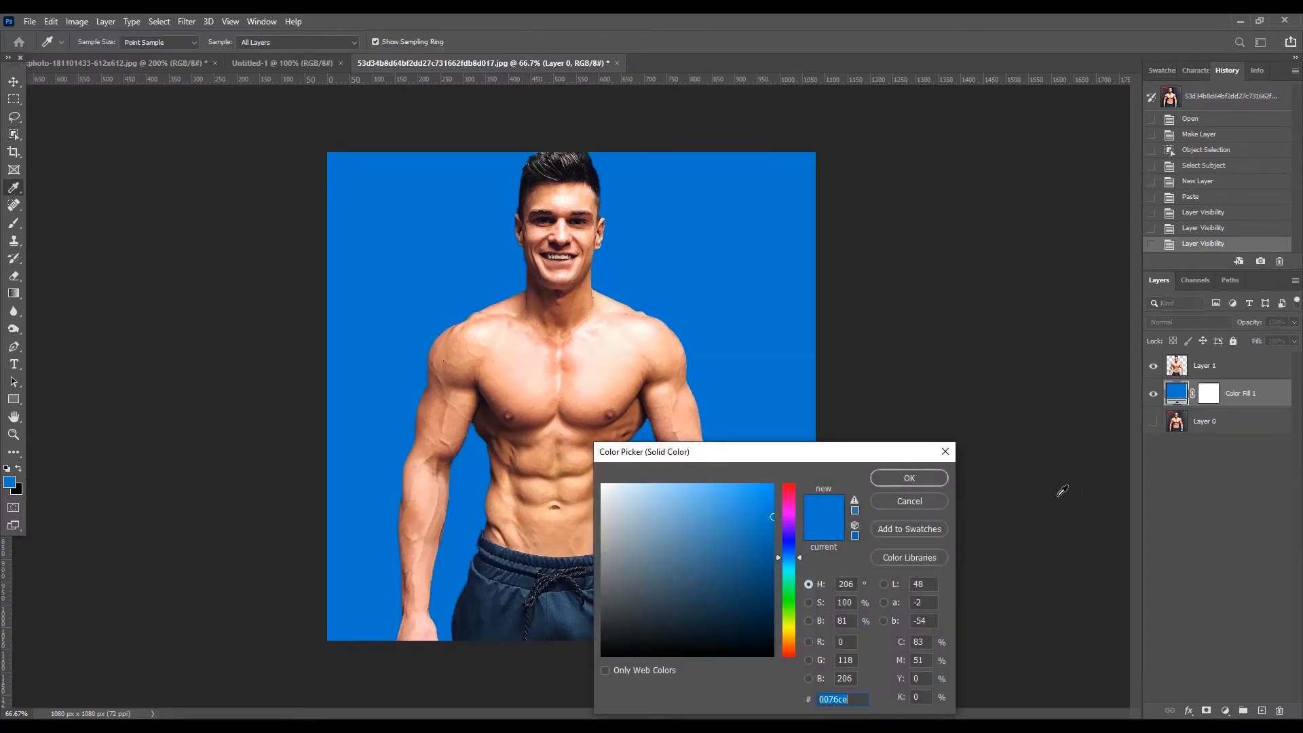
drag(678, 554, 571, 477)
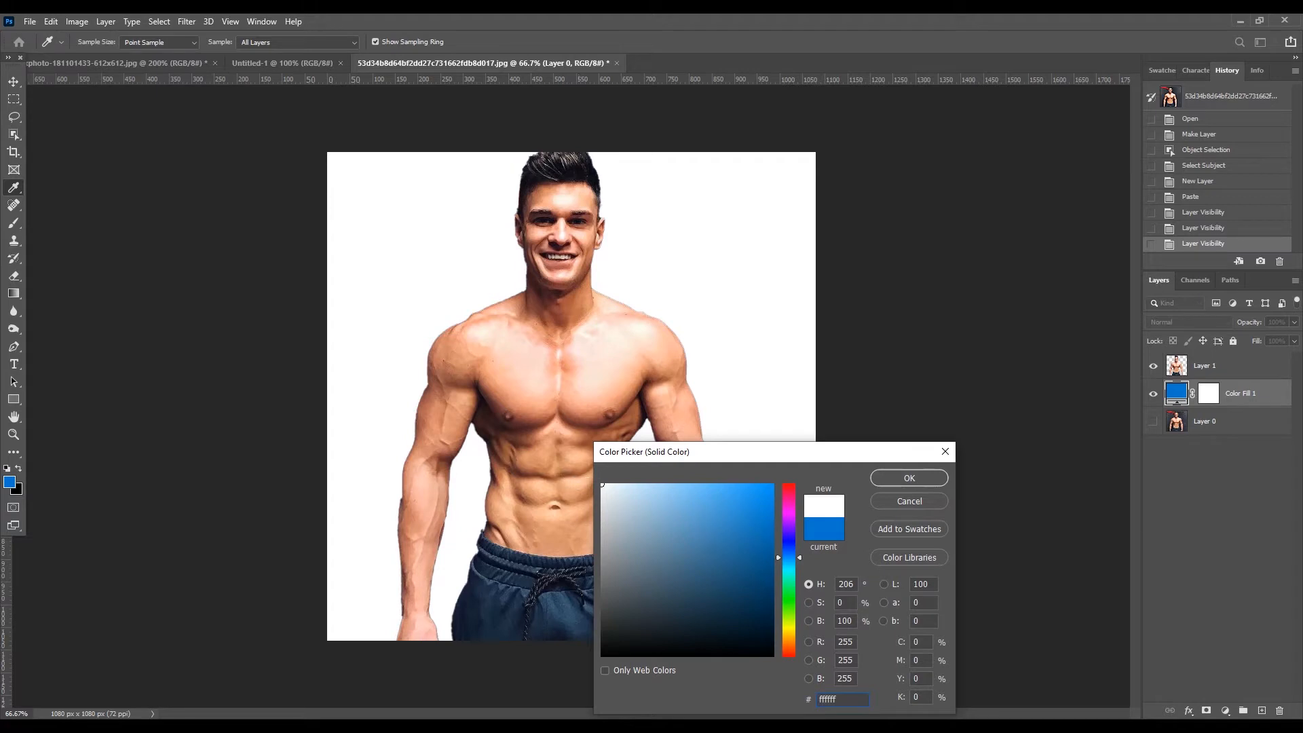
click(906, 478)
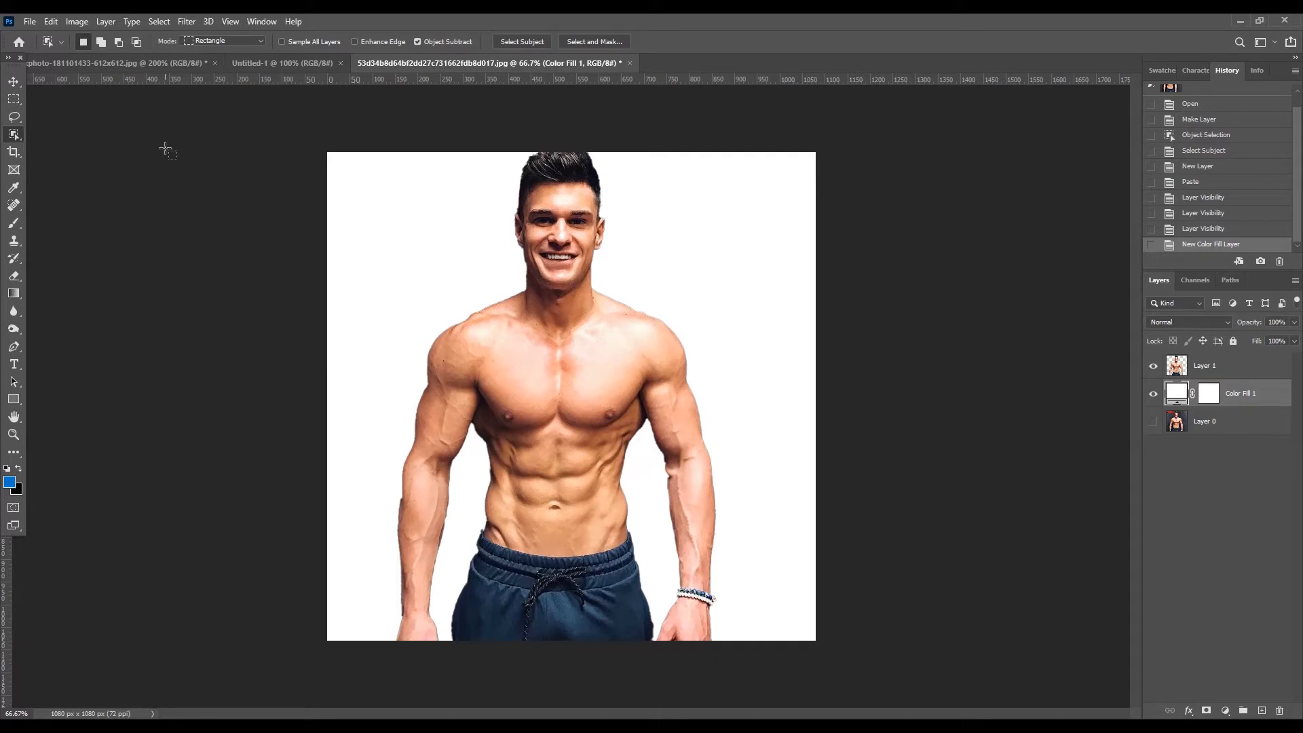
- Switch to the flexing man's stock photo and restore its latest history state, the last Move with the head cut out
click(13, 82)
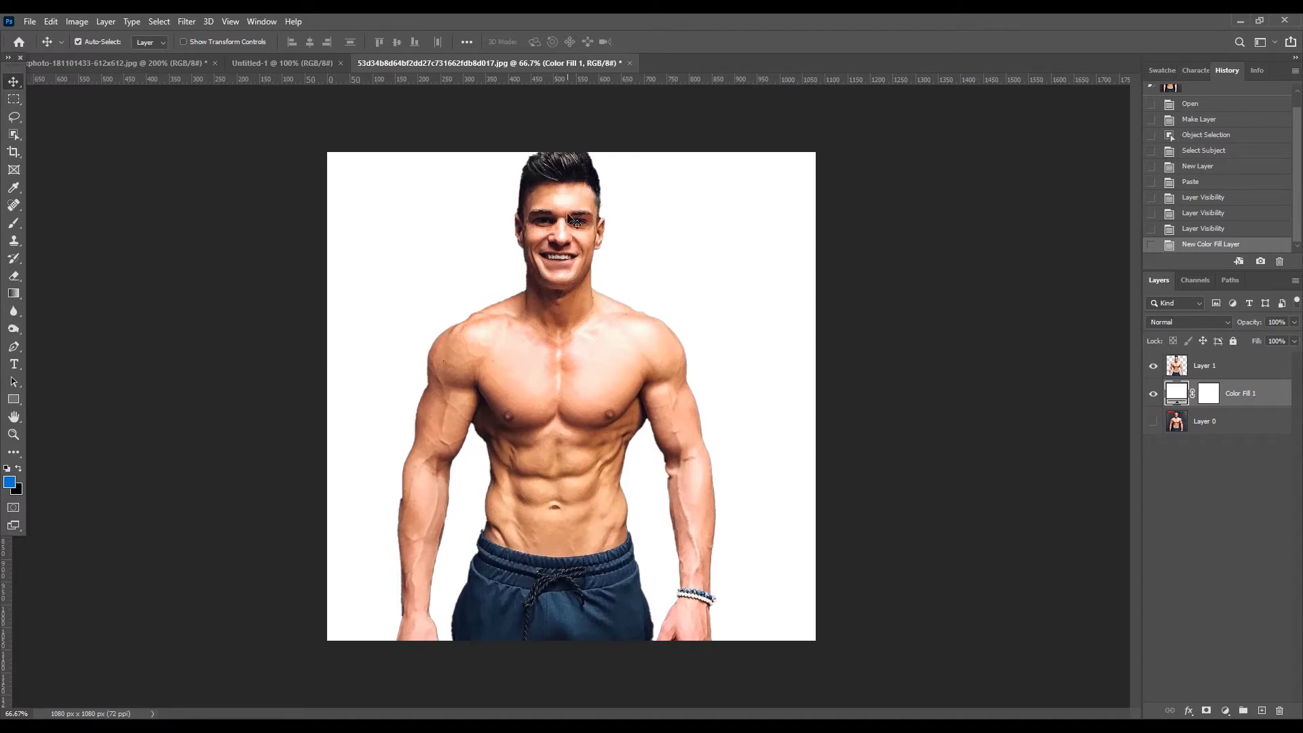
click(156, 70)
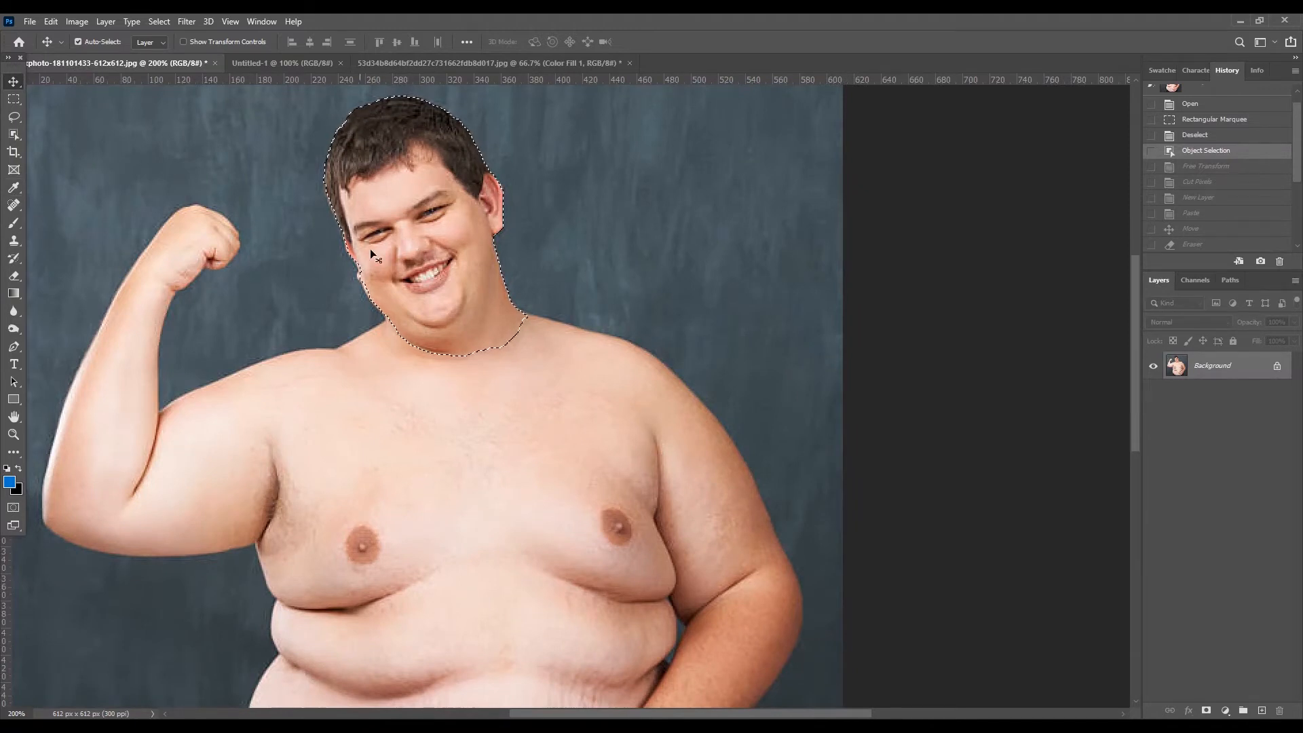
click(13, 140)
right_click(17, 140)
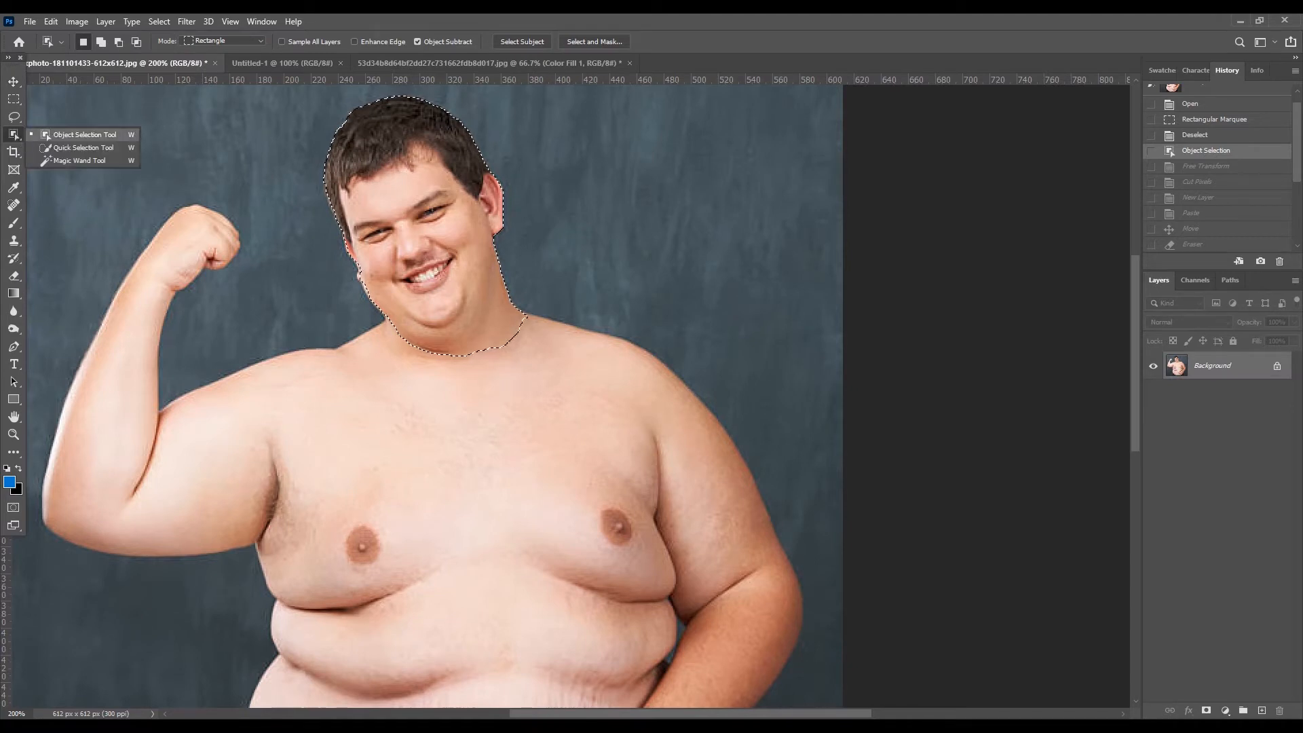
click(680, 33)
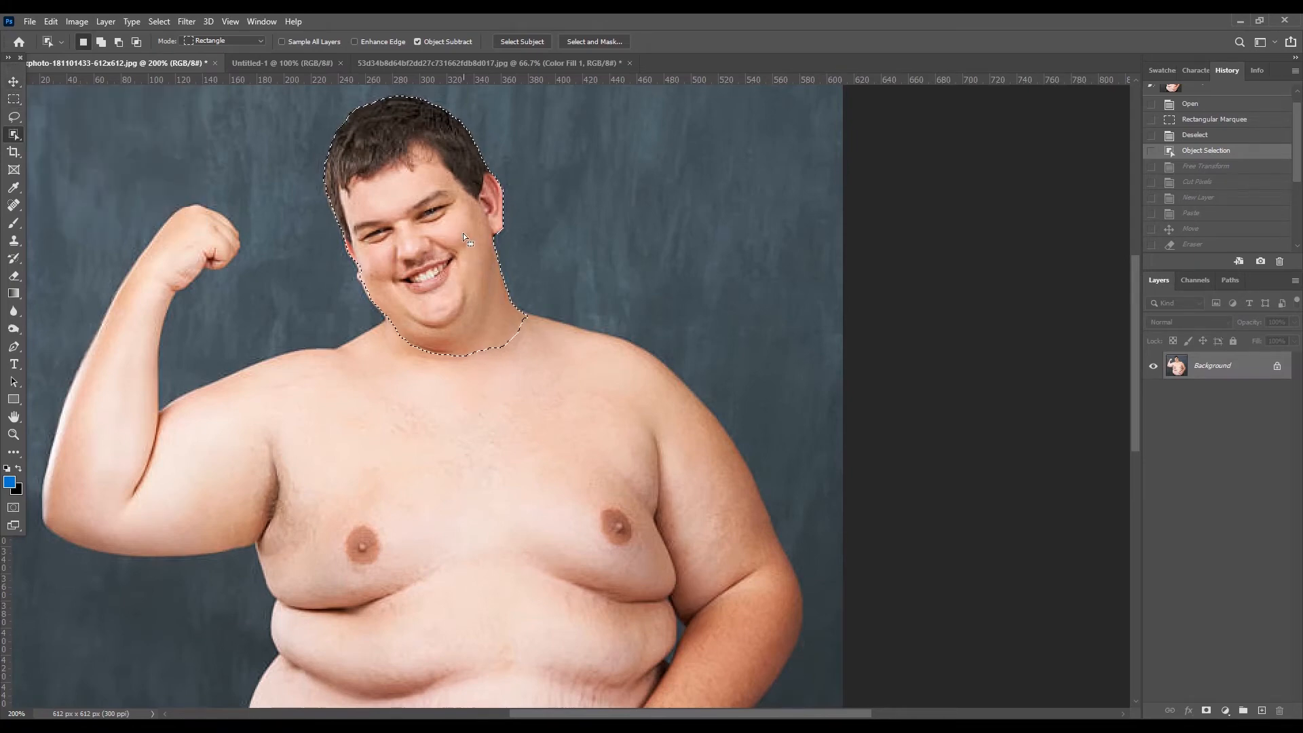
scroll(1225, 221, down, 3)
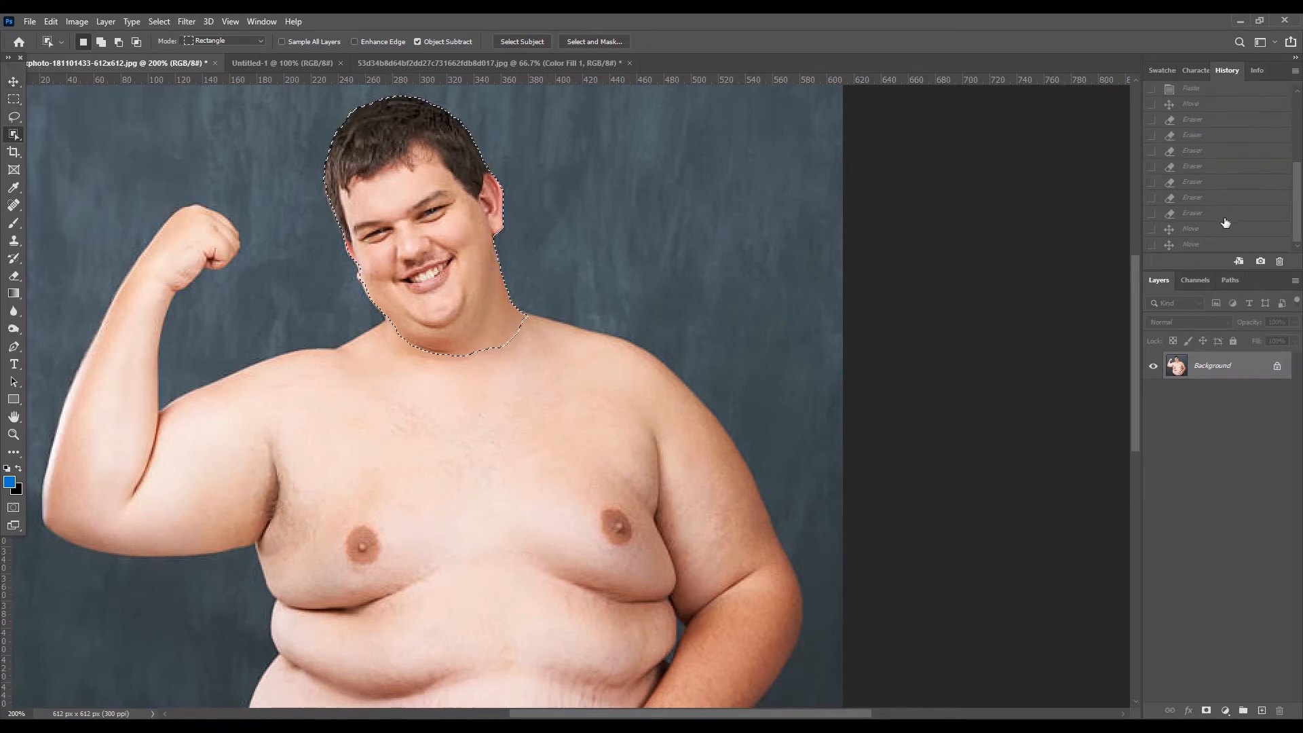
click(1201, 245)
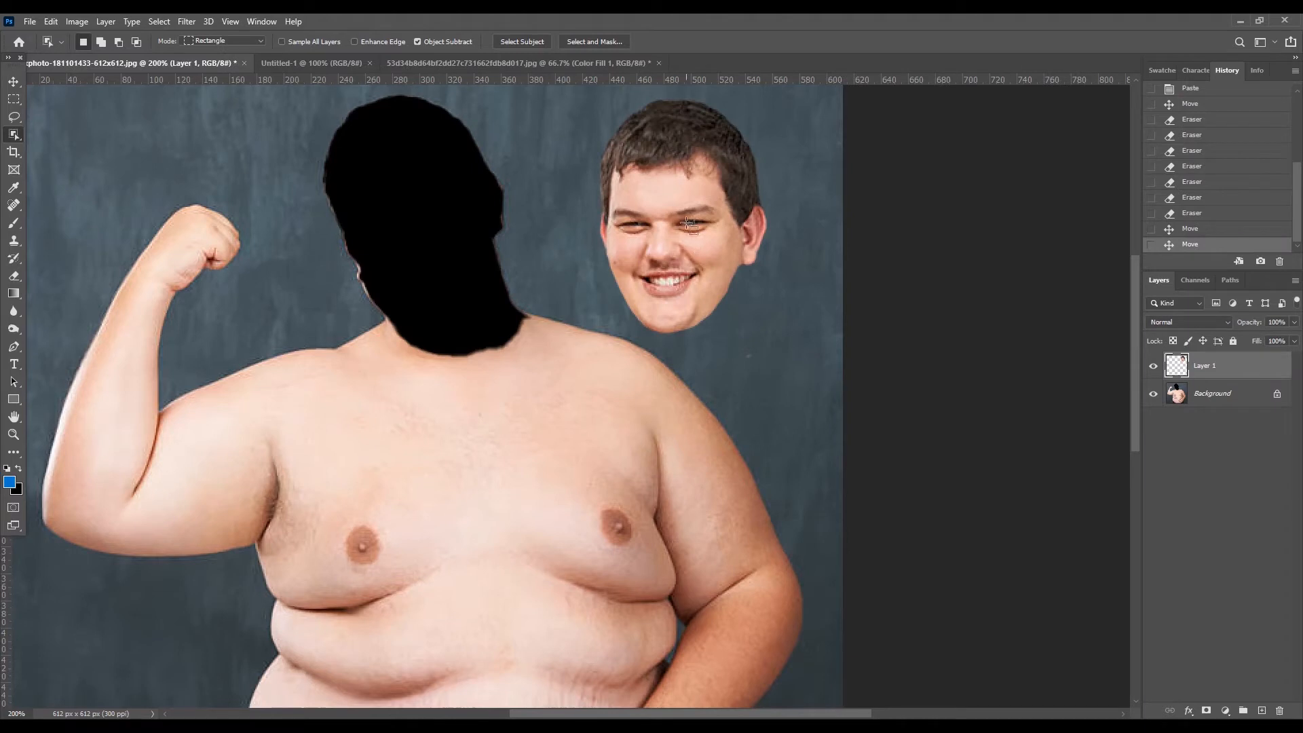
- Move the cut-out head into the muscular man's document, put its layer above Layer 1, and place it over his face
key(v)
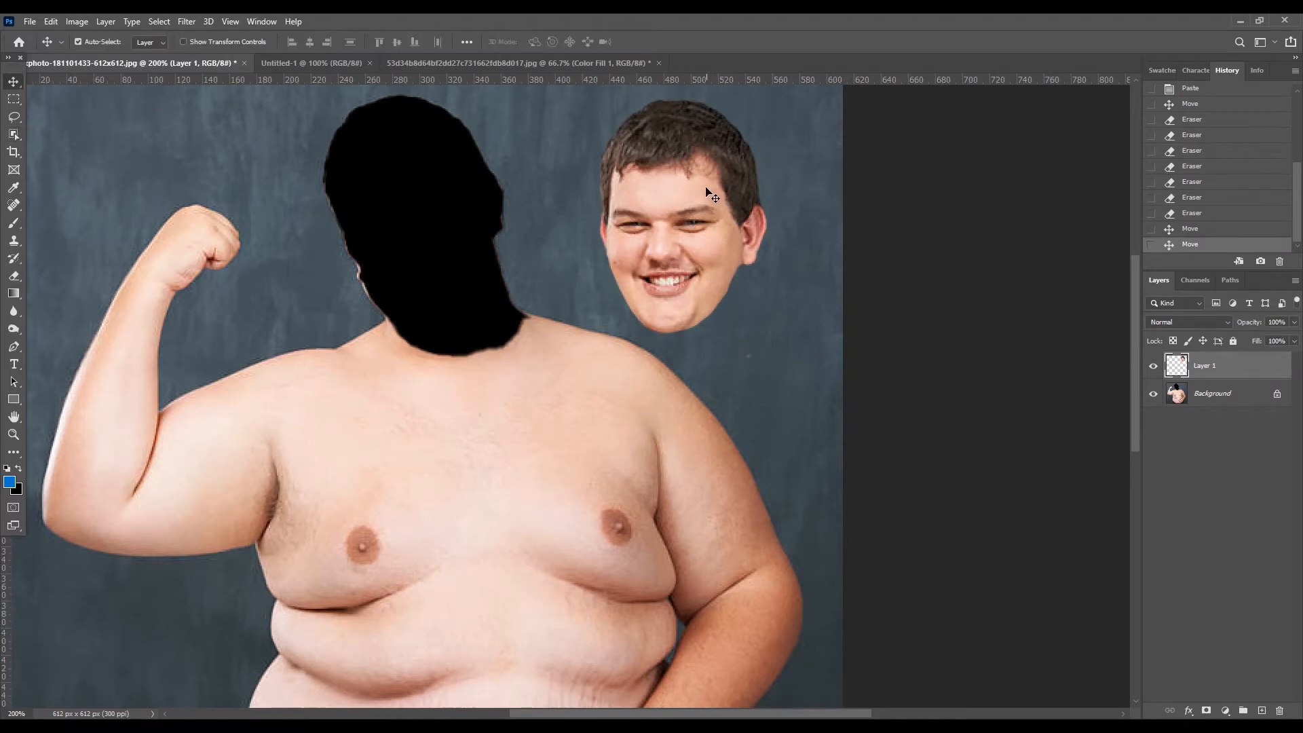
drag(693, 204, 539, 64)
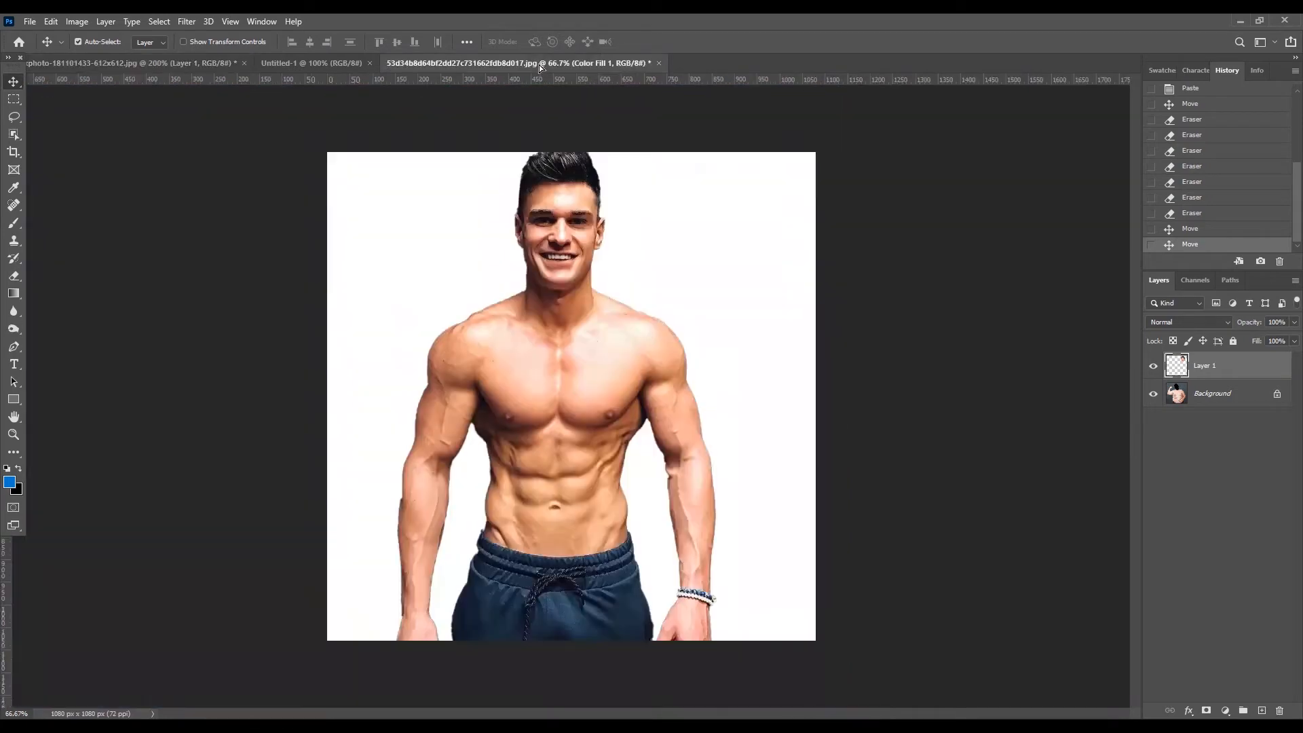
drag(574, 221, 576, 233)
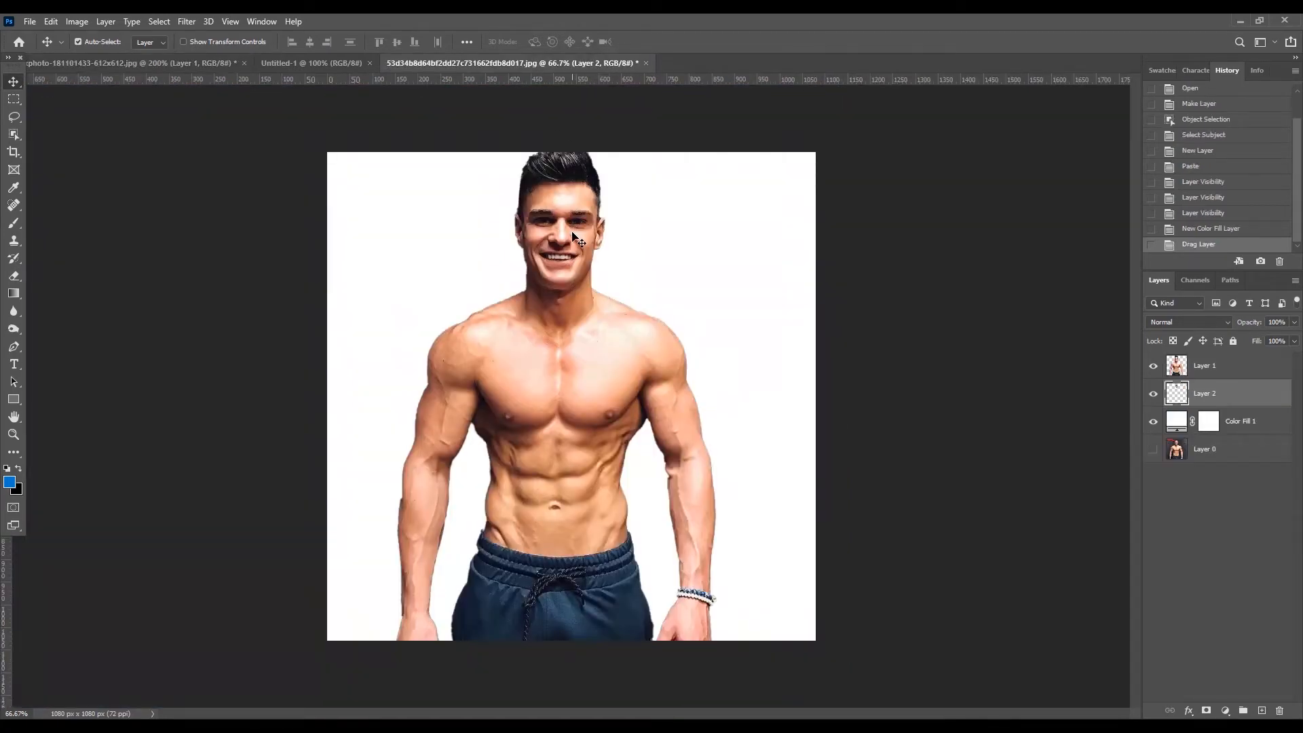
drag(1233, 405, 1220, 365)
drag(585, 233, 561, 212)
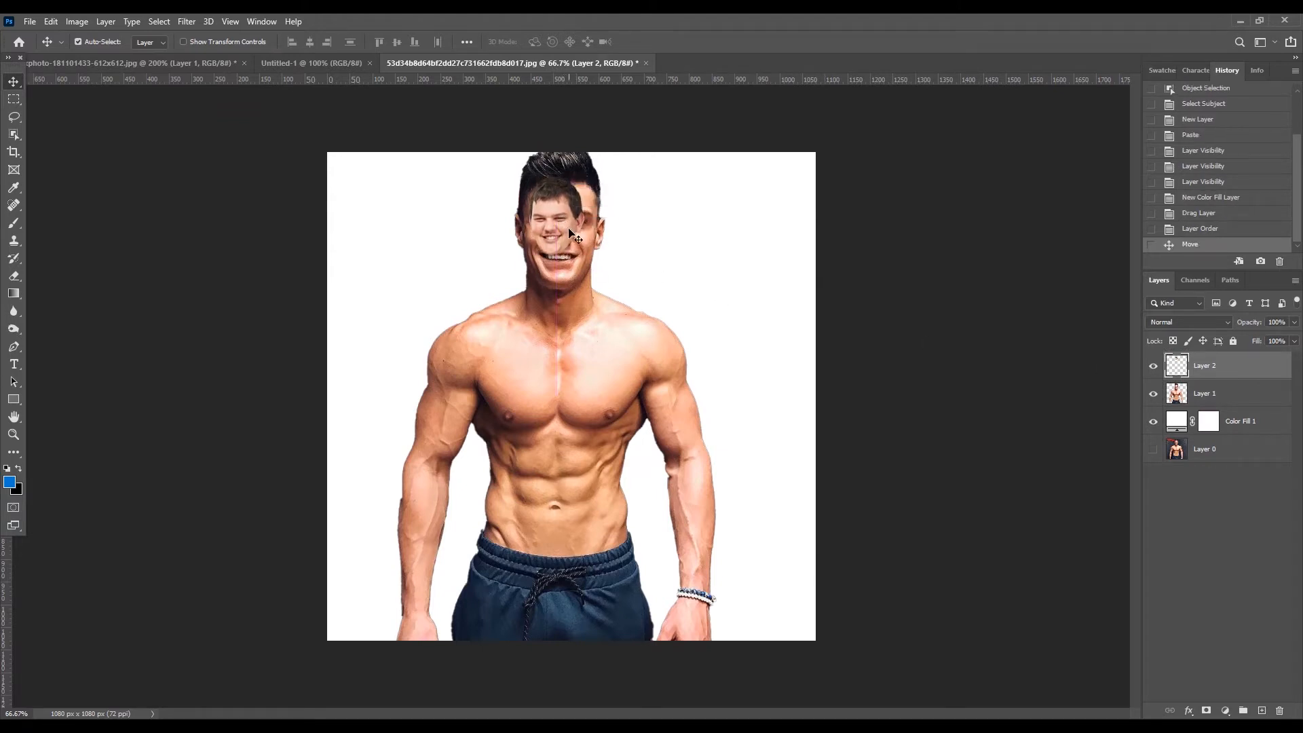
- Rename Layer 2 to "head" and Layer 1 to "bosy", and reselect the head layer
double_click(1206, 366)
text(head)
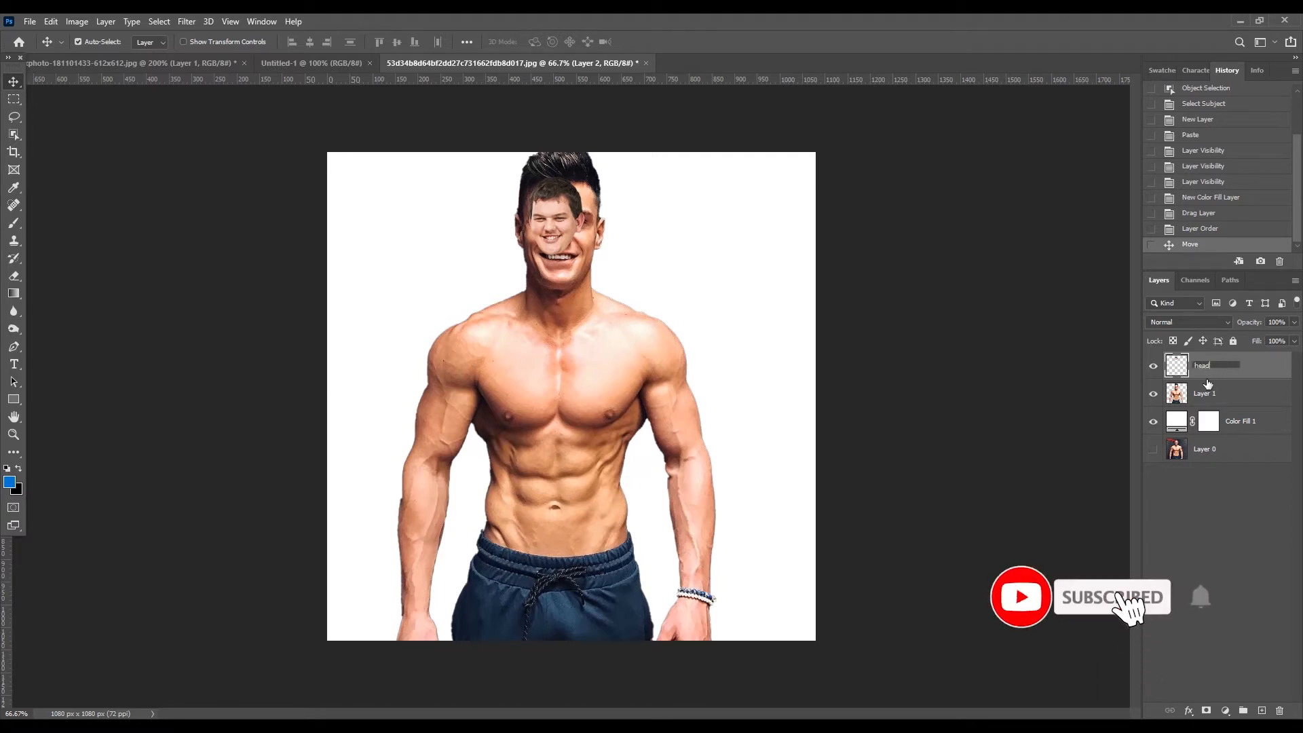
double_click(1203, 395)
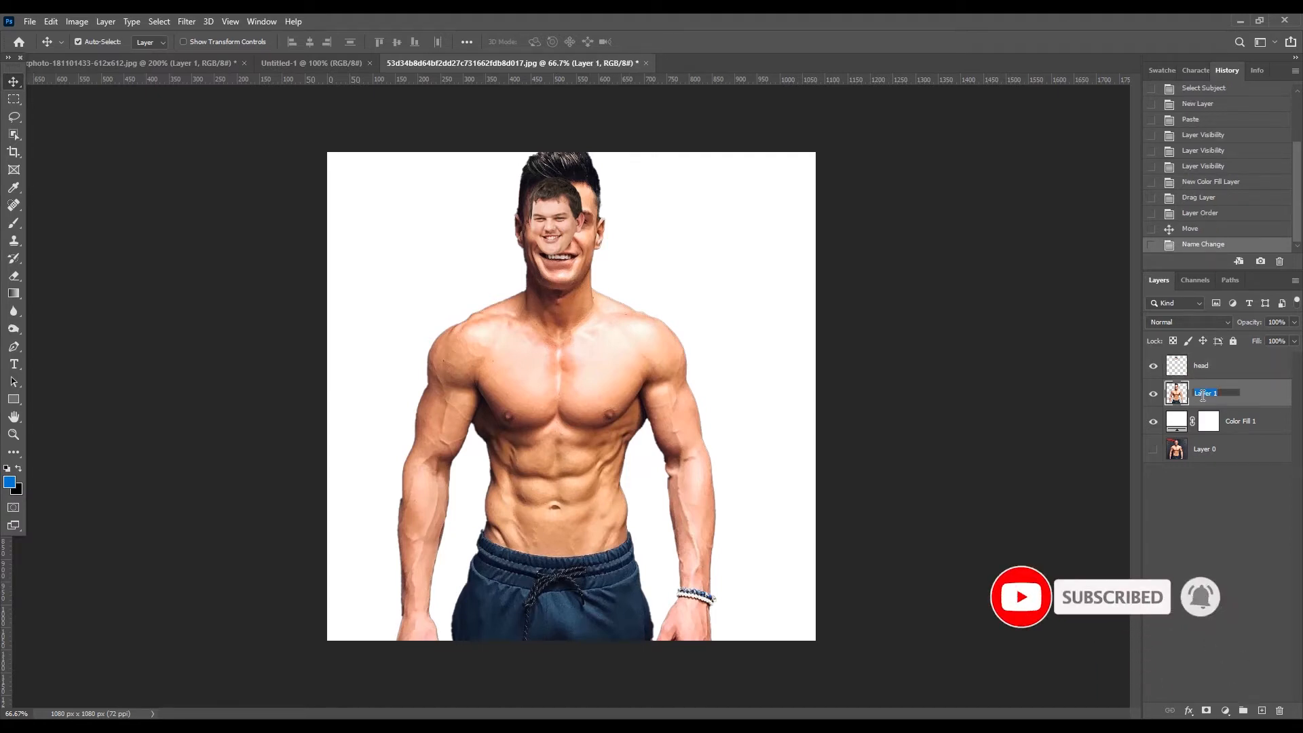
key(Return)
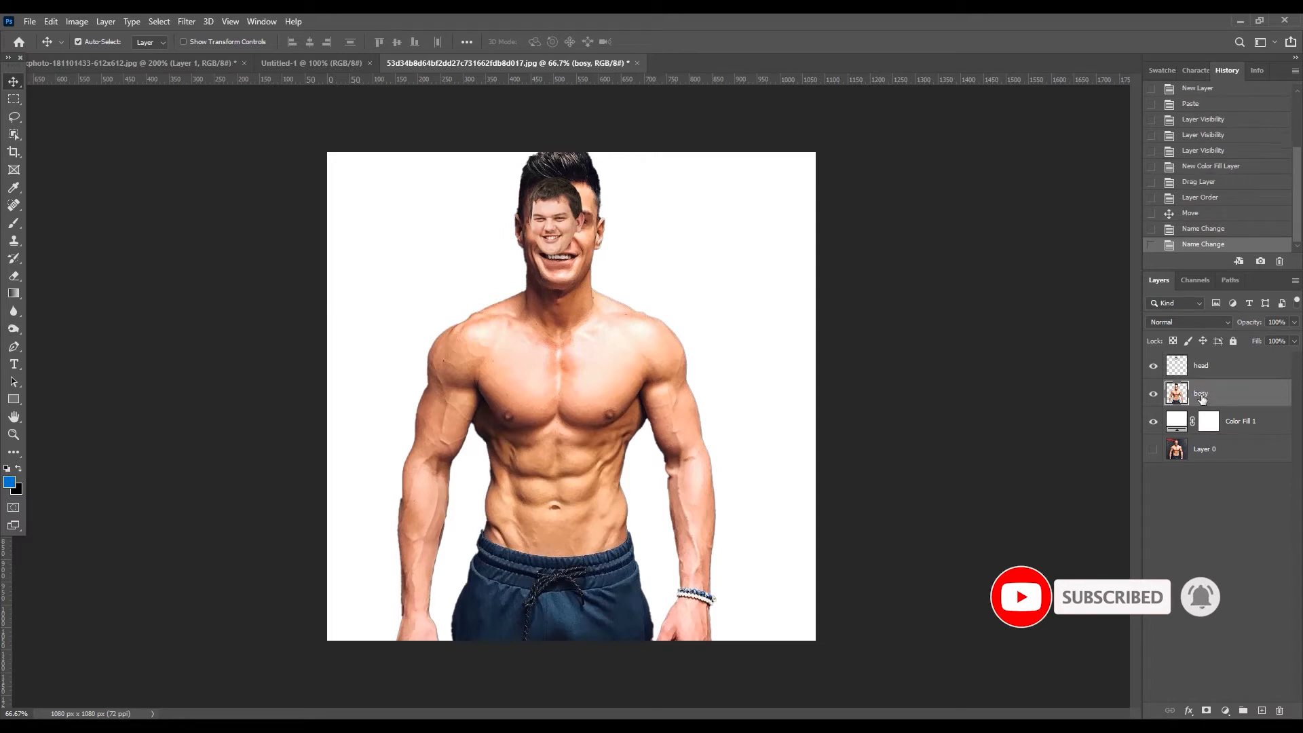
click(1233, 365)
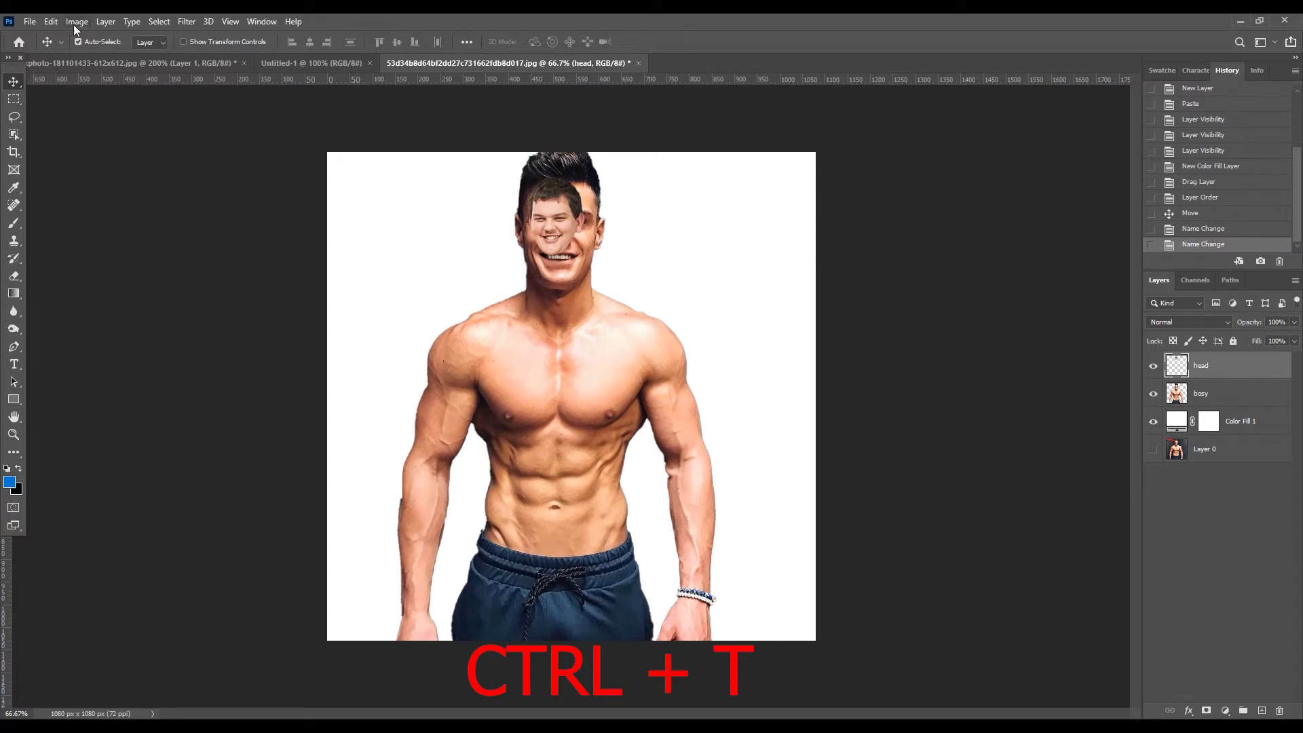
- Start a Free Transform on the head layer, scale it to about 145%, and place it over the muscular man's face
click(51, 22)
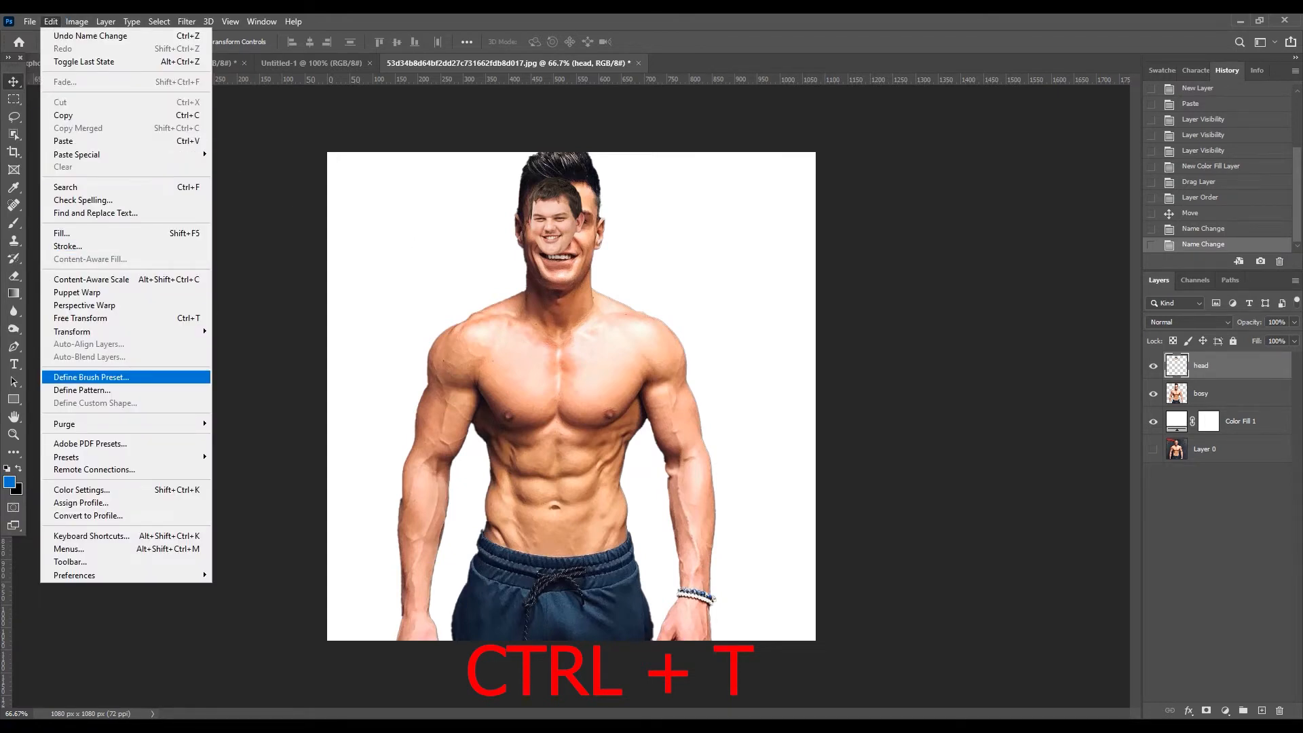
click(100, 319)
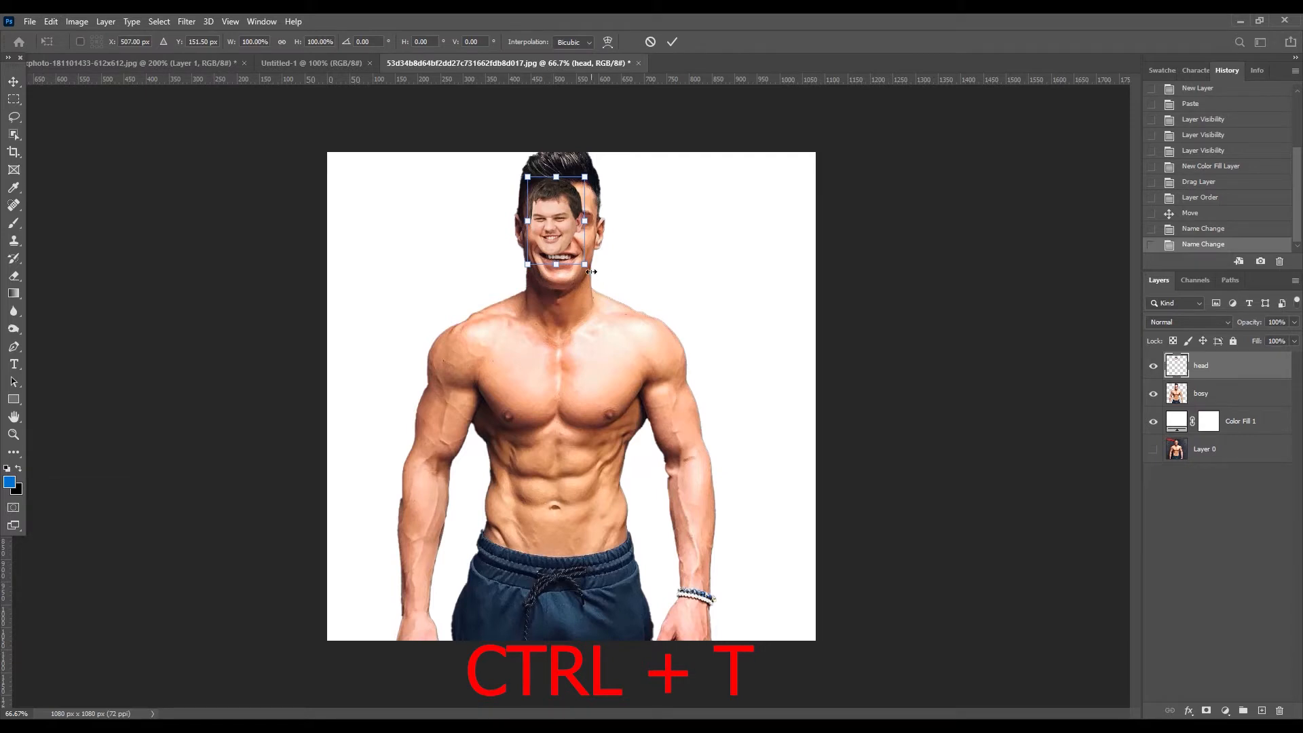
drag(585, 263, 606, 304)
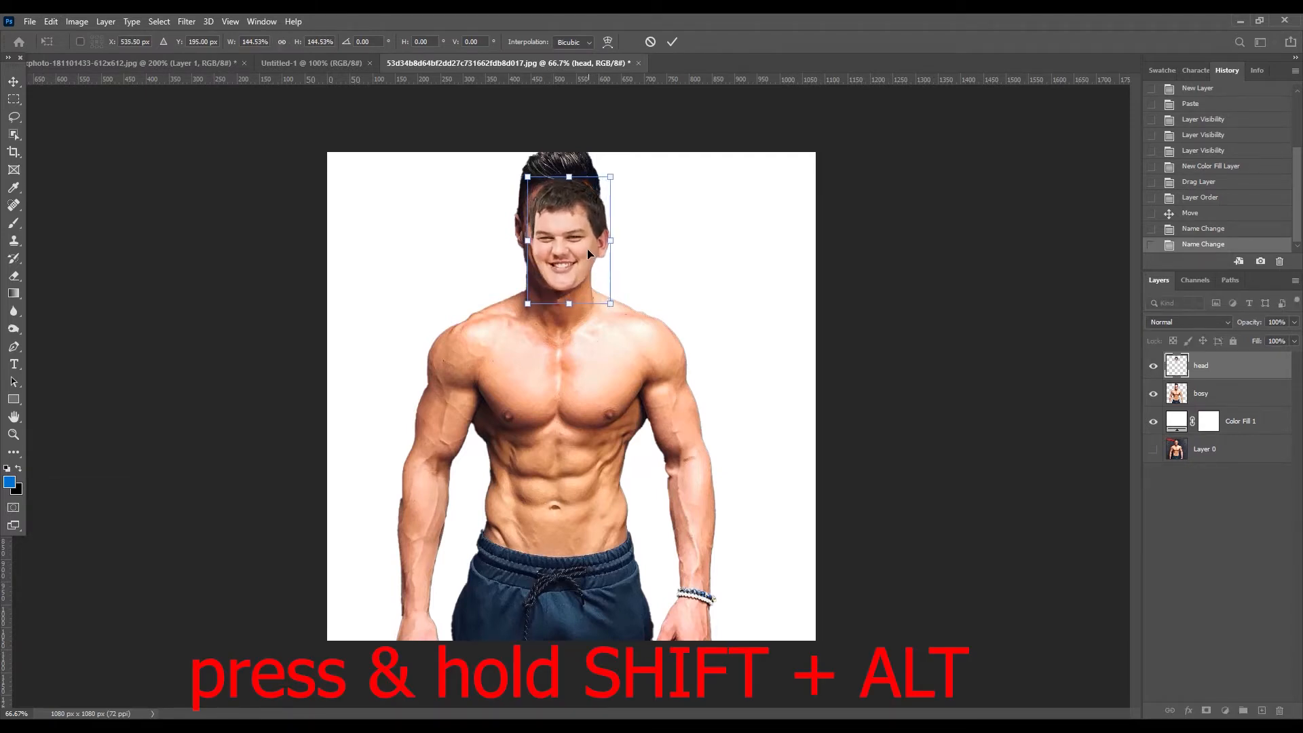
drag(588, 253, 582, 248)
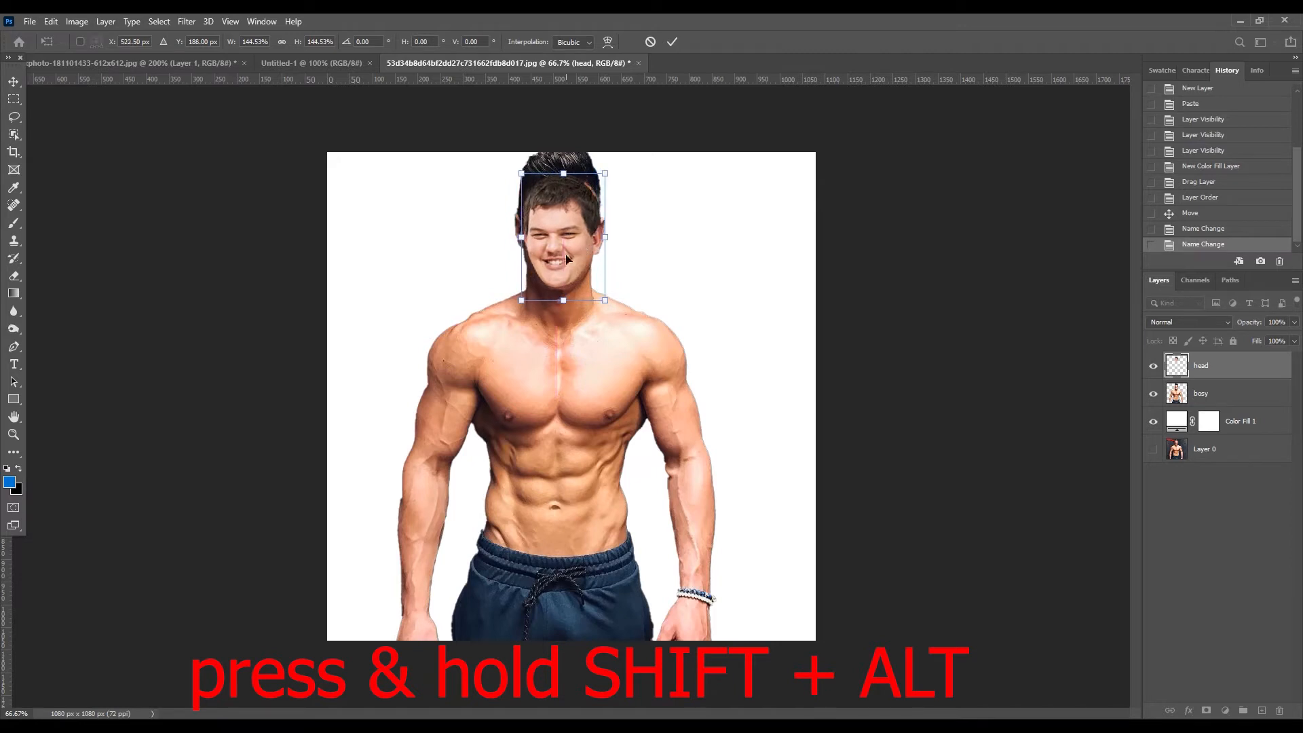
- Enlarge the head to about 162% wide and 169% high and reposition it to cover the face
drag(522, 300, 555, 266)
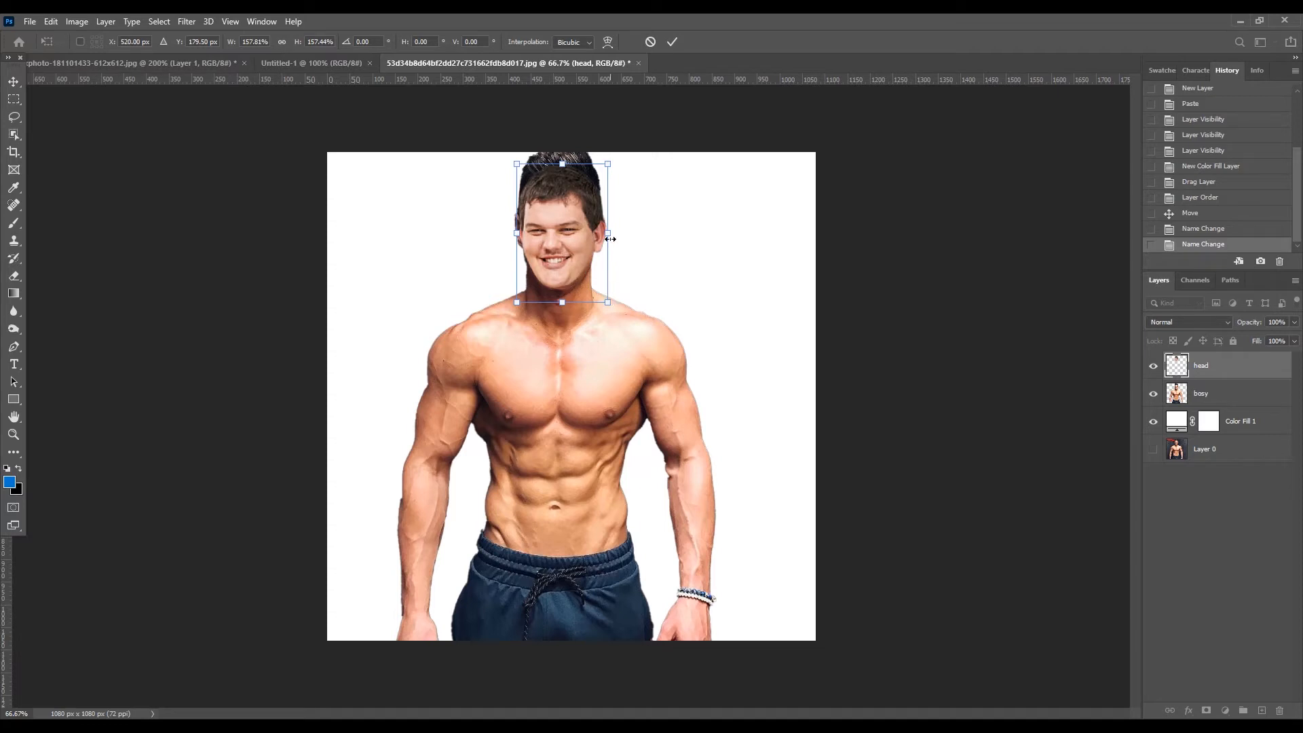
drag(608, 233, 615, 233)
drag(610, 234, 573, 256)
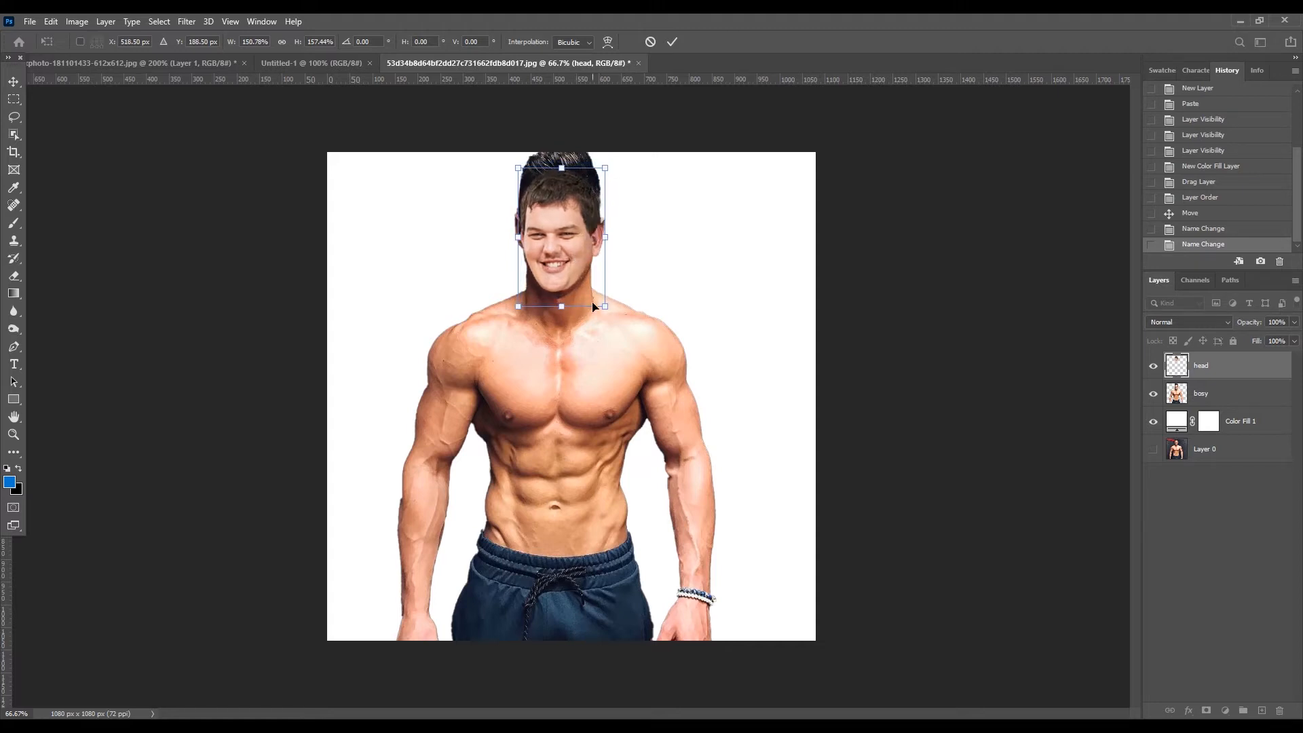
drag(605, 306, 612, 314)
drag(583, 260, 581, 252)
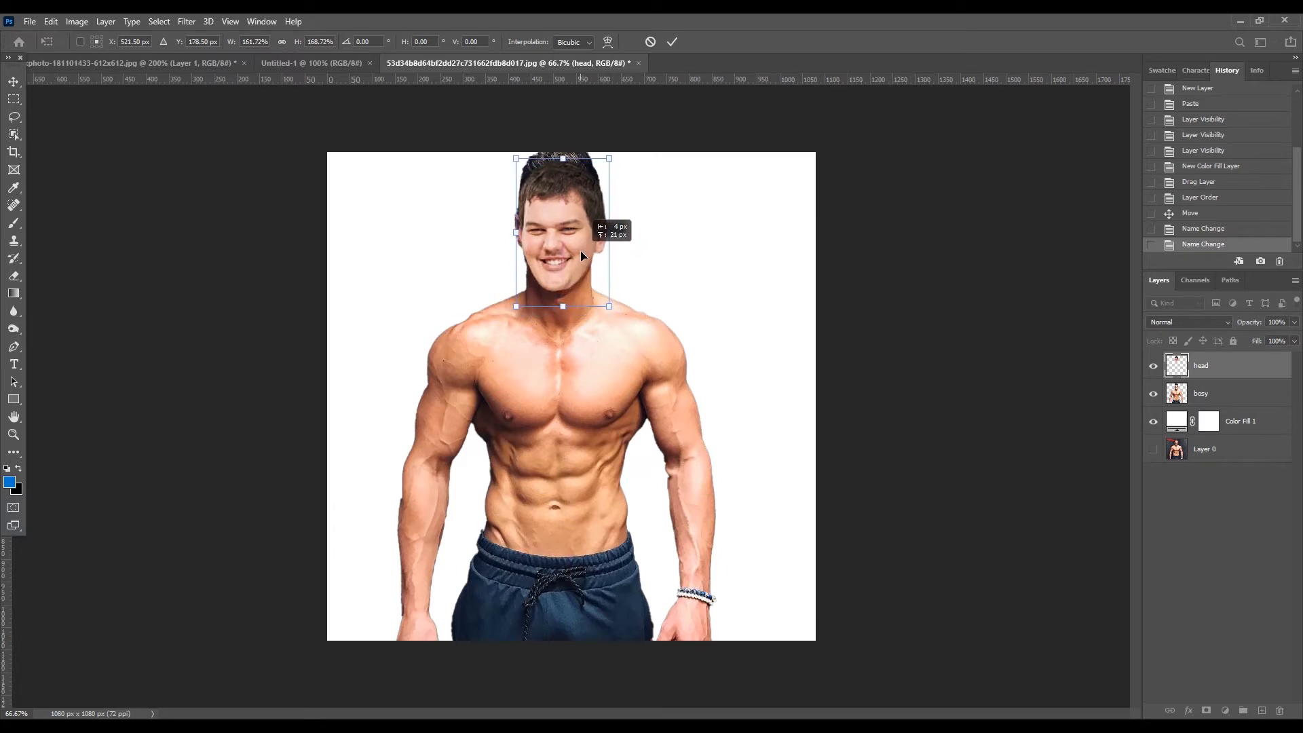
drag(580, 251, 580, 252)
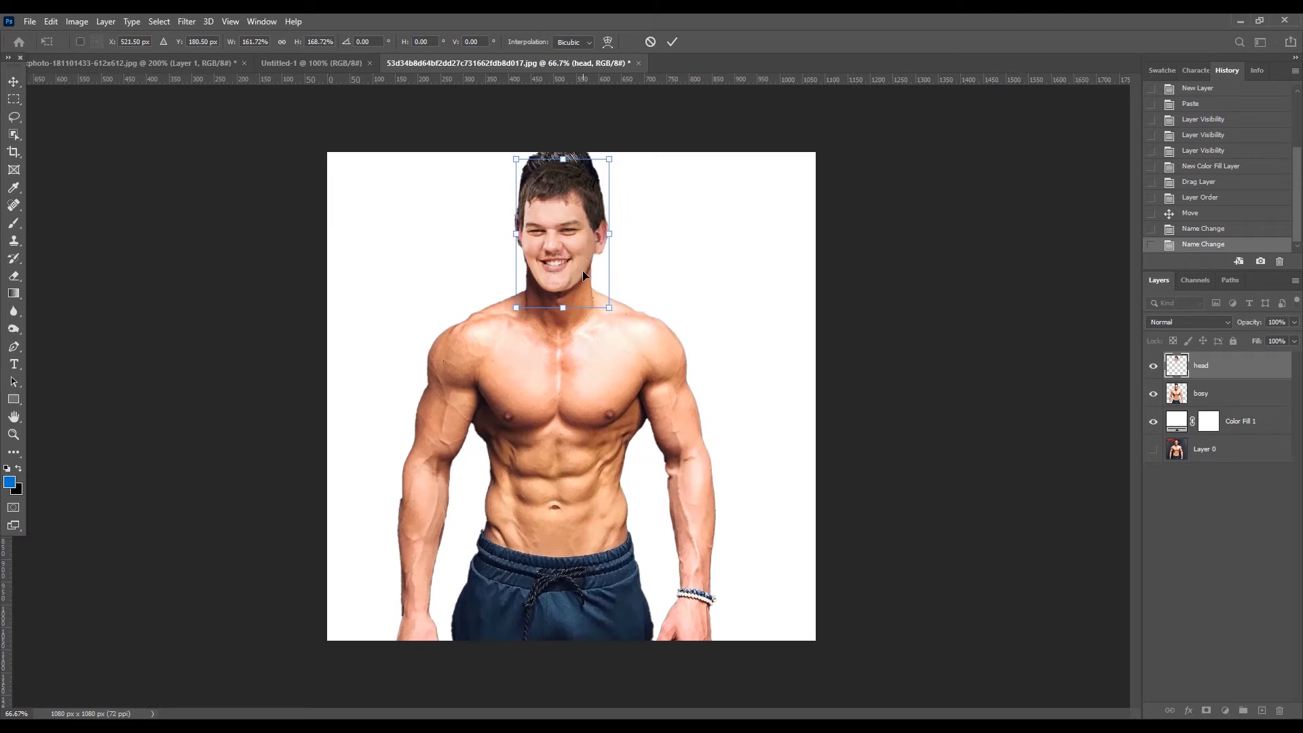
- Nudge the head down to about X 521.5 px, Y 206.5 px so the chin sits over the neck, and apply the transform
key(Left)
key(Left)
key(Left)
key(Left)
key(Left)
key(Left)
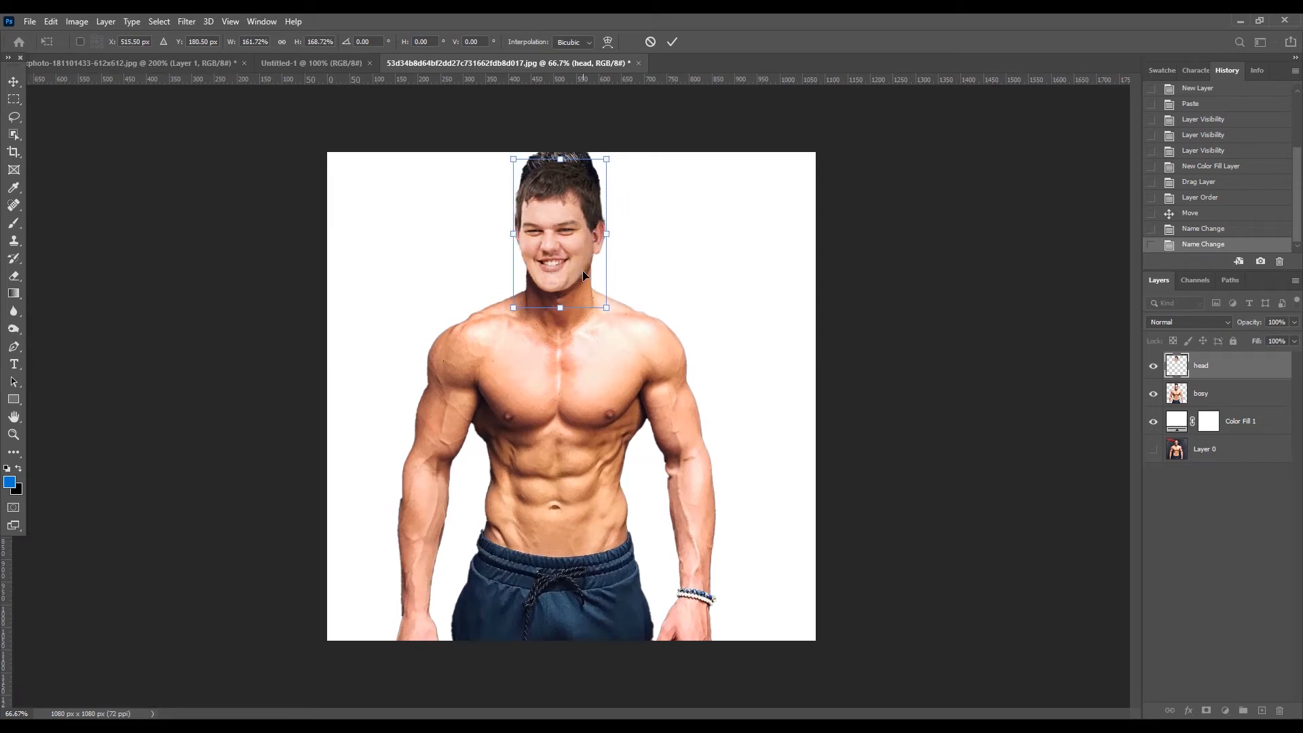
key(Right)
key(Right)
key(Right)
key(Right)
key(Right)
key(Right)
key(Right)
key(Right)
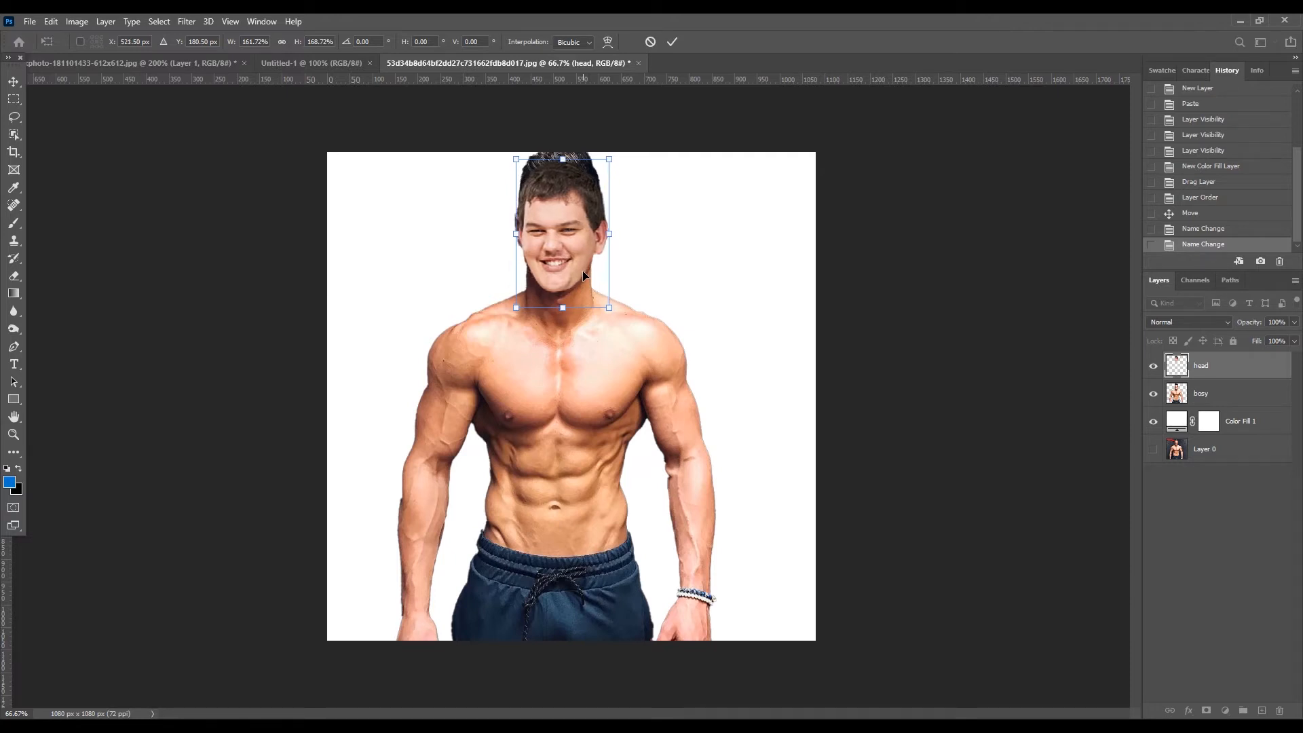
key(Left)
key(Left)
key(Down)
key(Down)
key(Down)
key(Down)
key(Down)
key(Down)
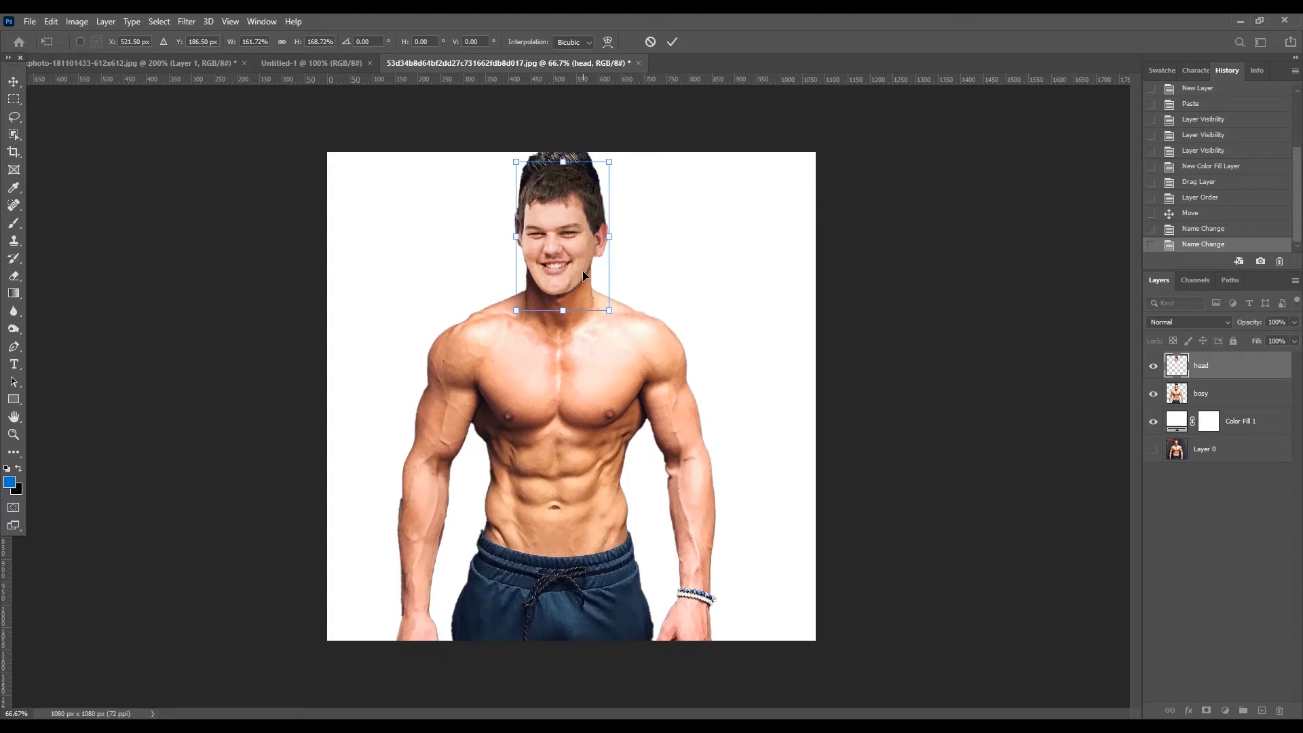
key(Down)
key(Down)
key(Down)
key(Down)
key(Down)
key(Down)
key(Down)
key(Down)
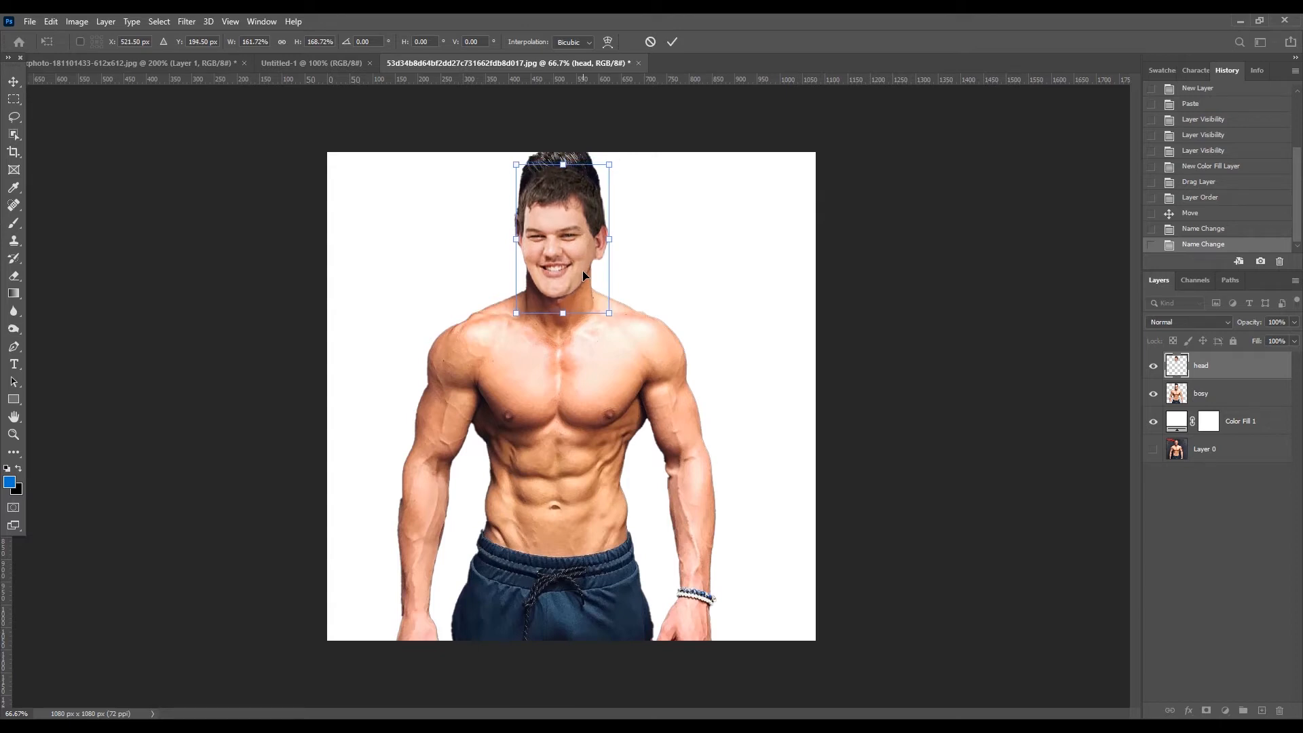
key(Down)
key(Down)
key(Down)
key(Down)
key(Down)
key(Down)
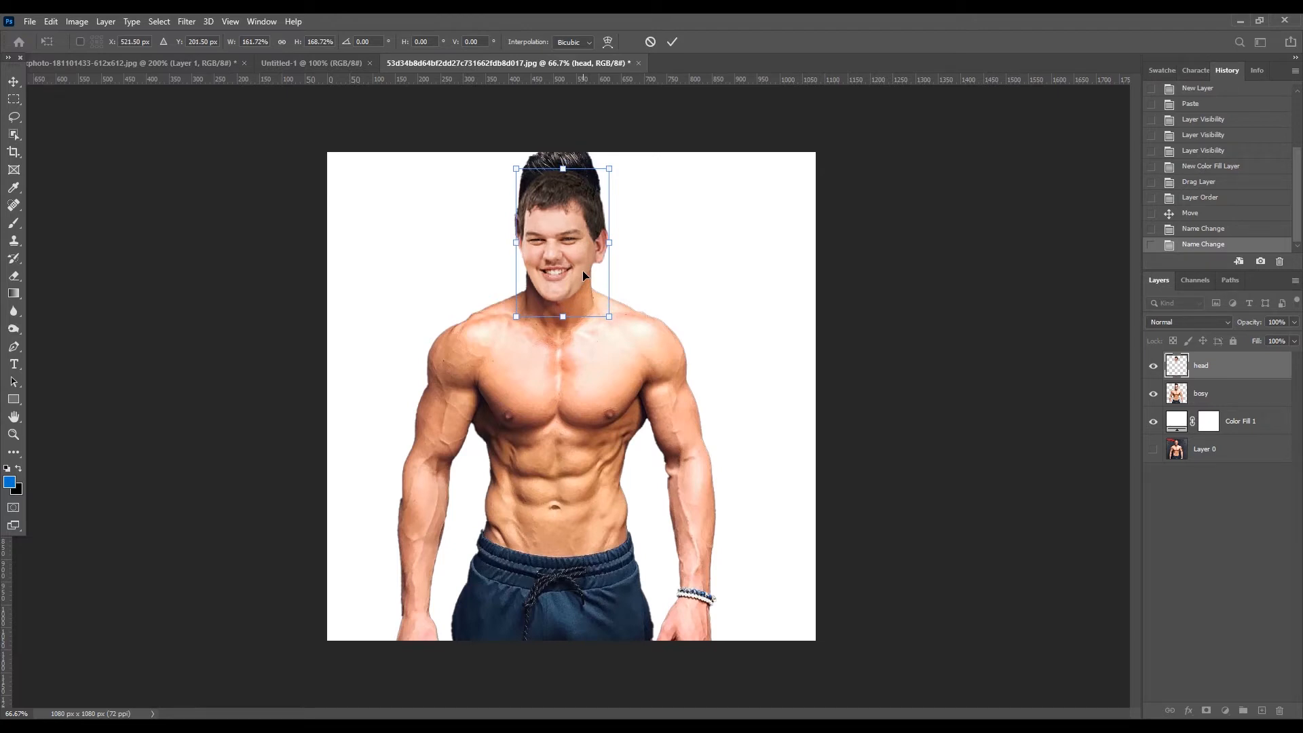
key(Down)
key(Down)
key(Down)
key(Down)
key(Down)
key(Down)
key(Left)
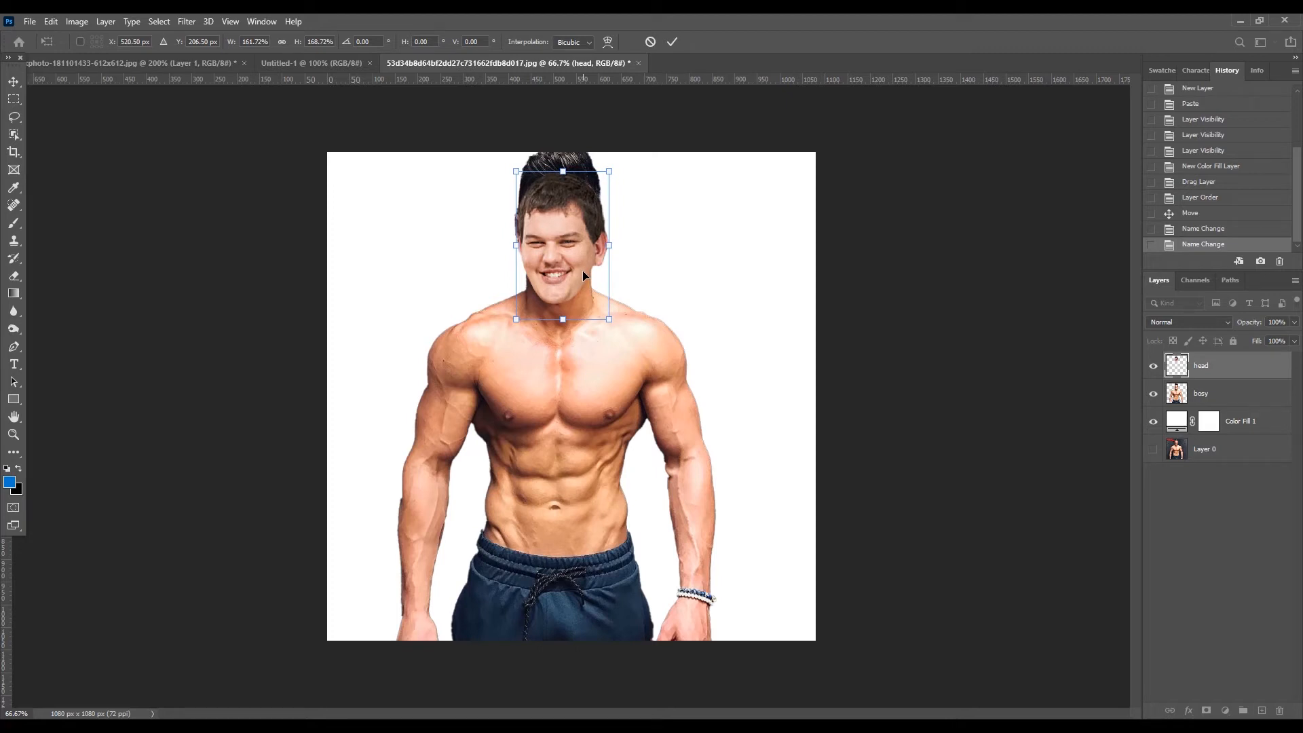
key(Down)
key(Down)
key(Down)
key(Down)
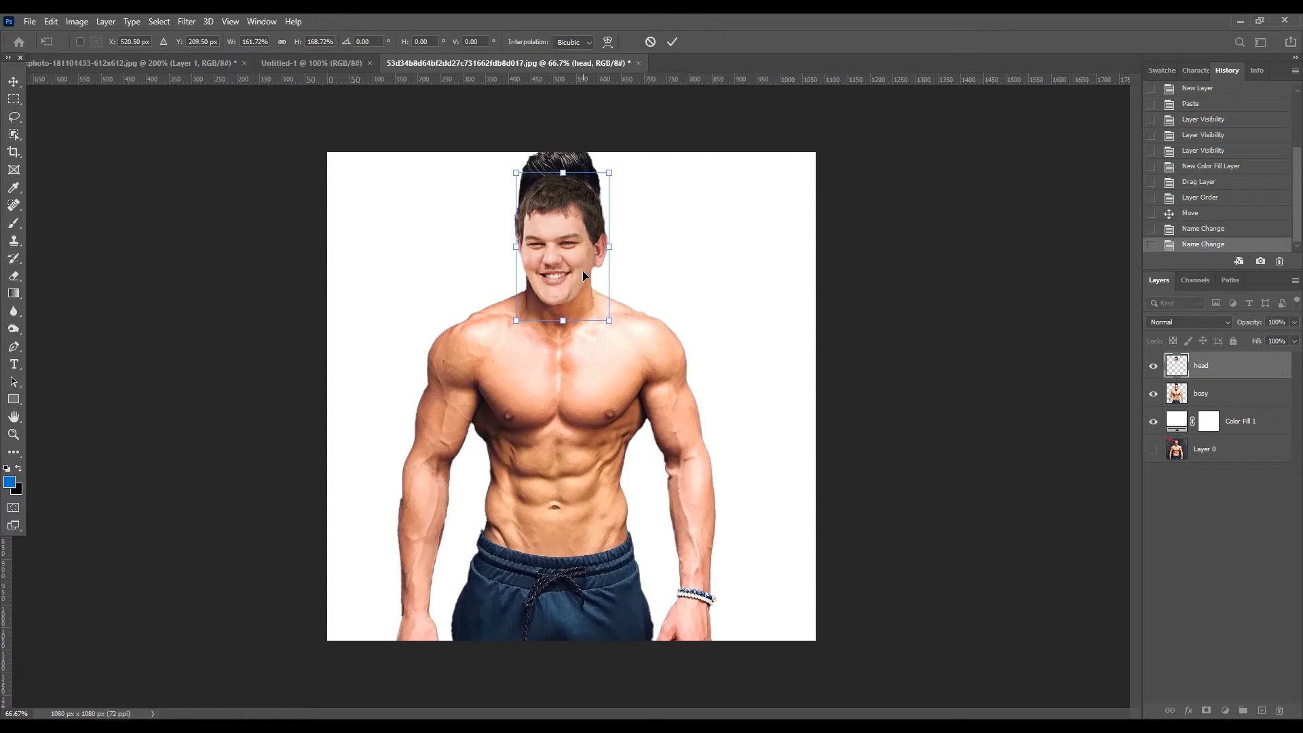
key(Up)
key(Up)
key(Up)
key(Up)
key(Right)
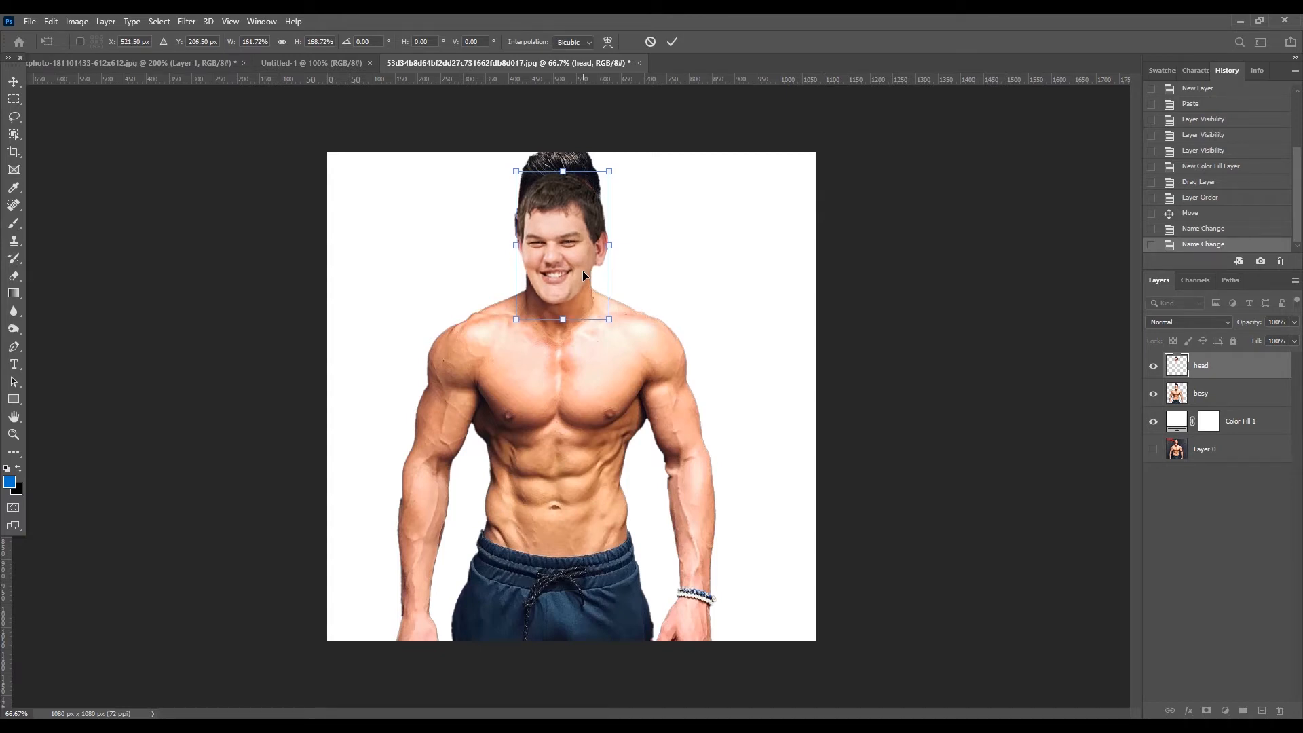
key(Return)
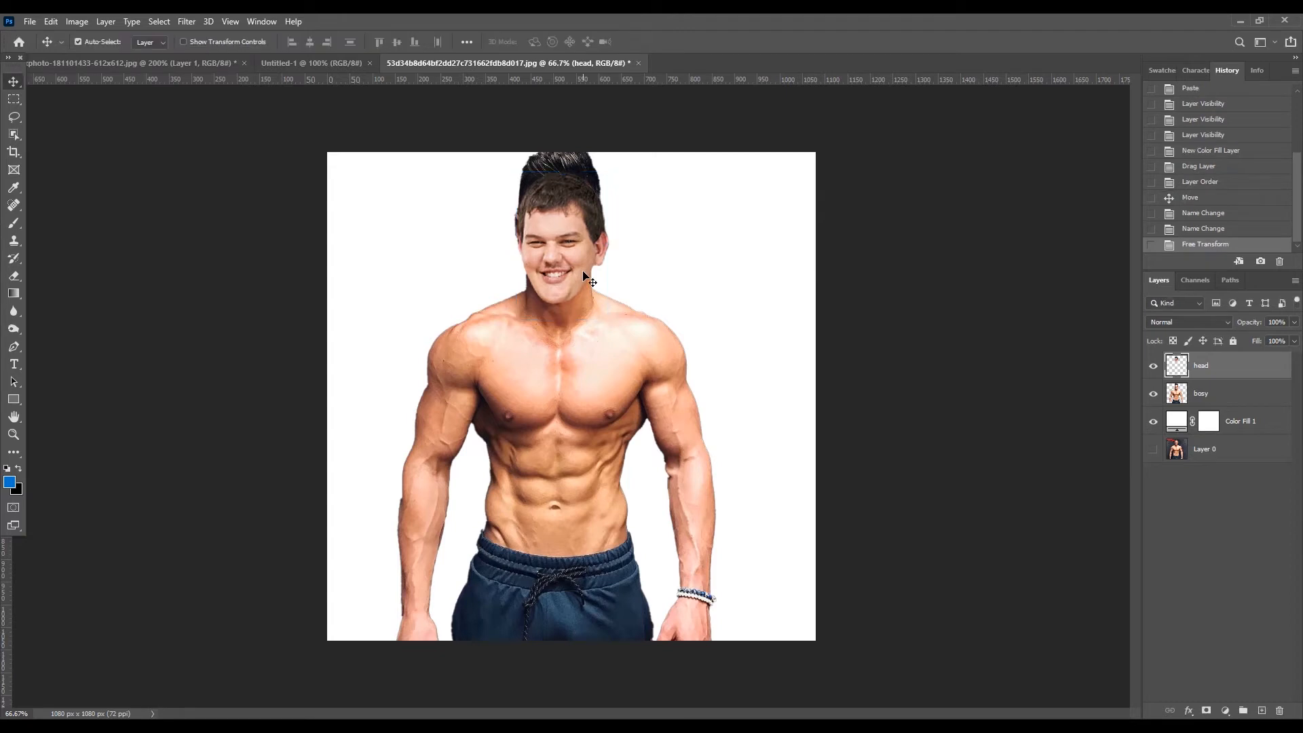
- Rename the "bosy" layer to "body"
click(1203, 396)
double_click(1203, 395)
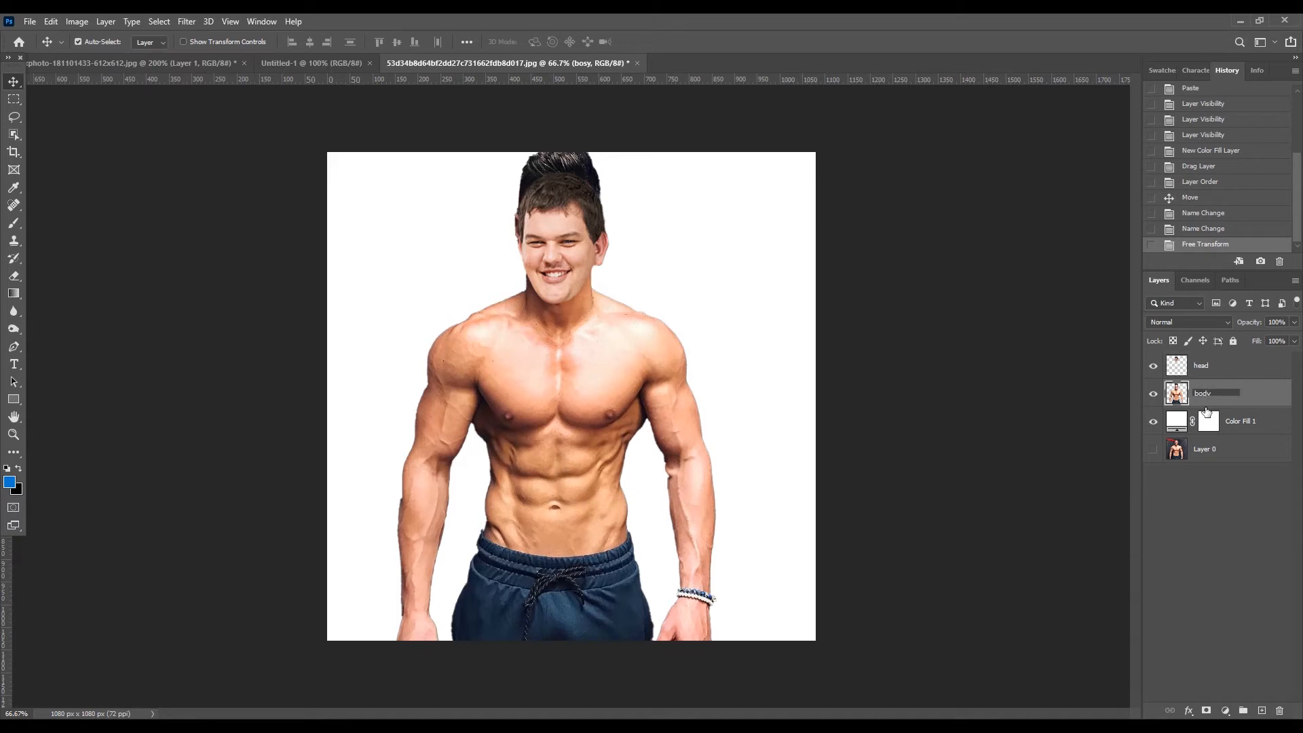
text(body)
key(Return)
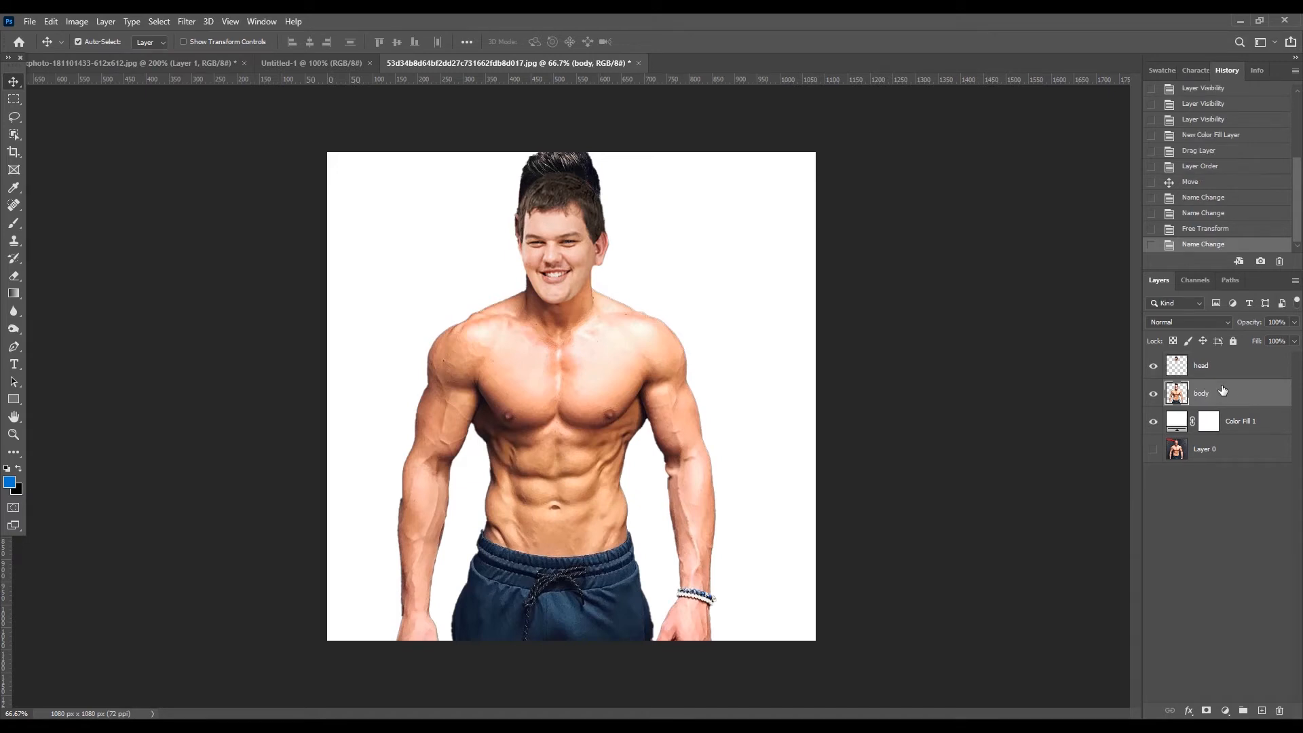
- Add a layer mask to the body layer and paint it black with the Brush tool to hide the original head around the new one
click(1207, 711)
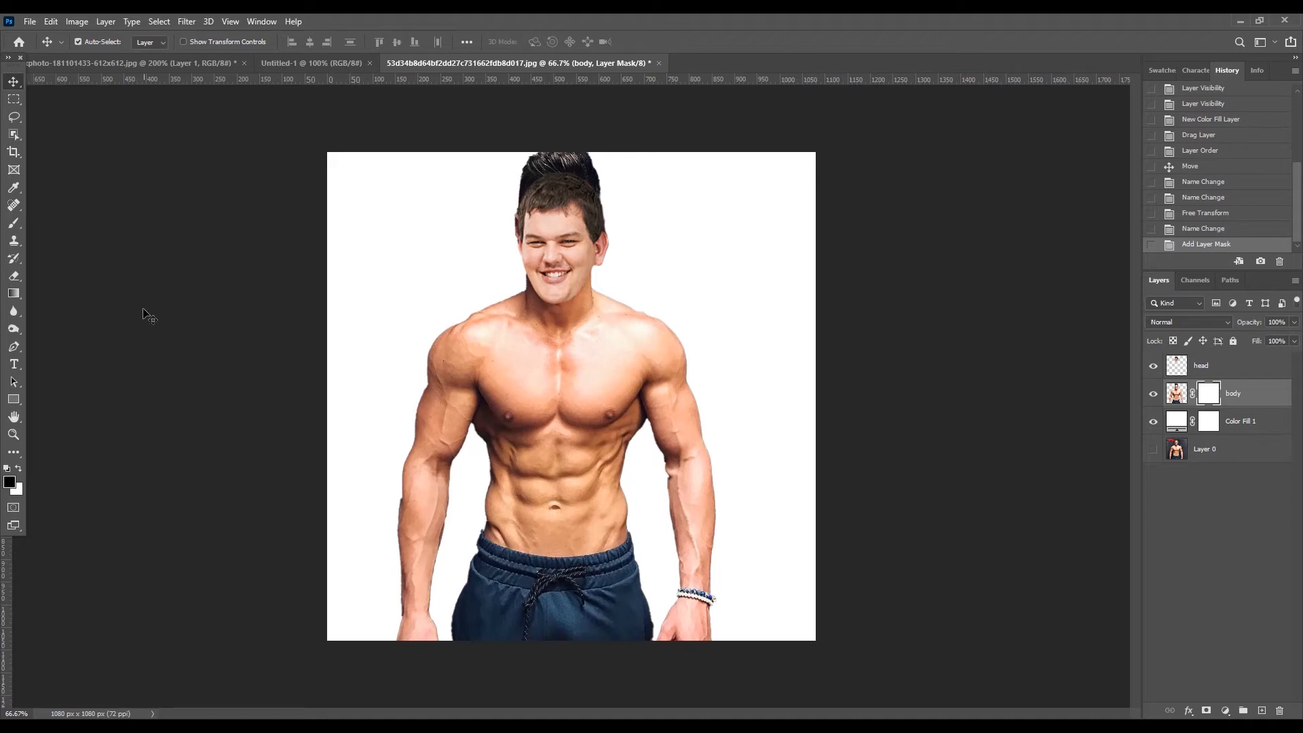
click(13, 224)
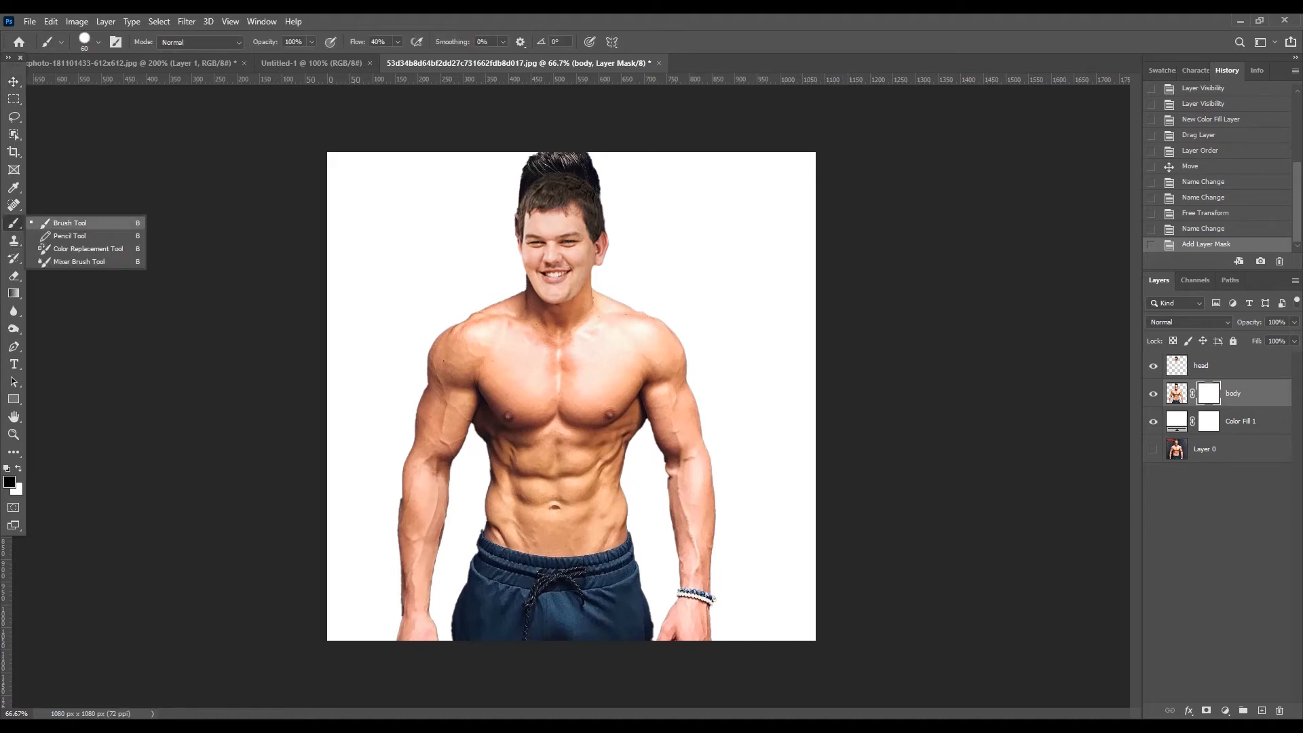
click(71, 226)
right_click(21, 230)
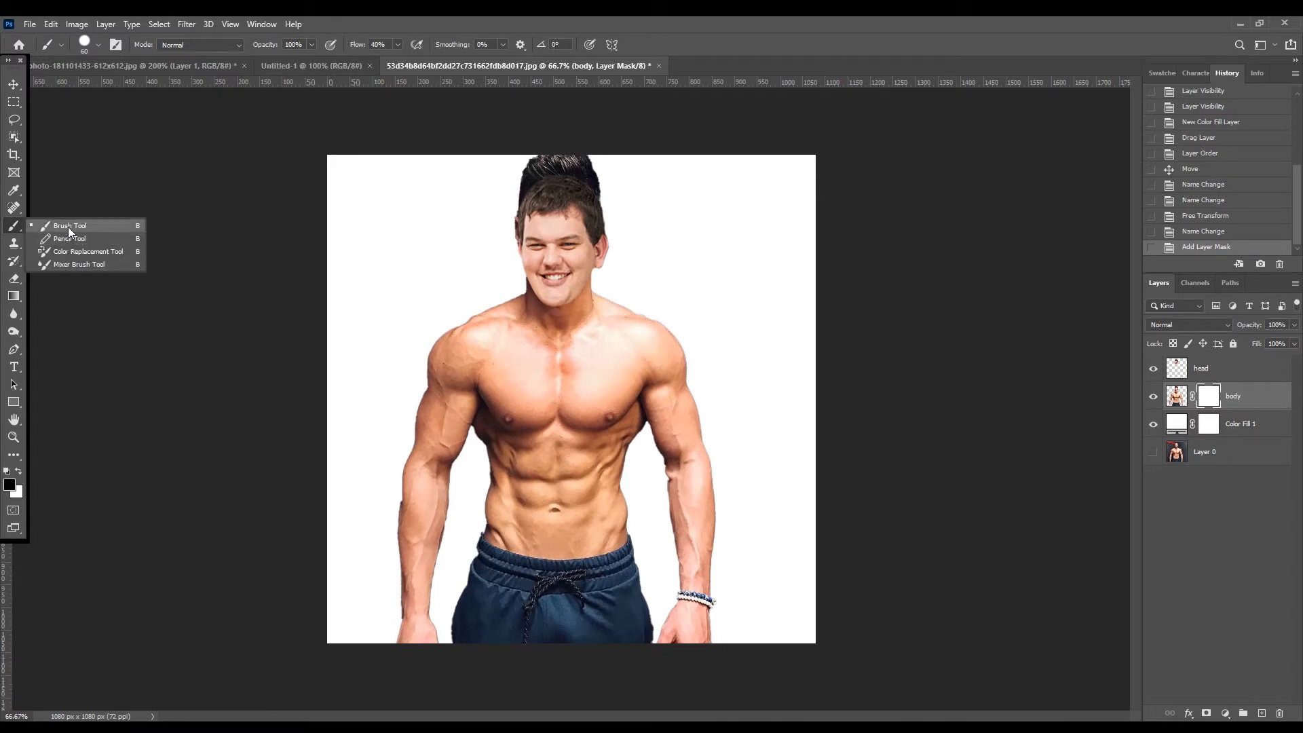
click(68, 226)
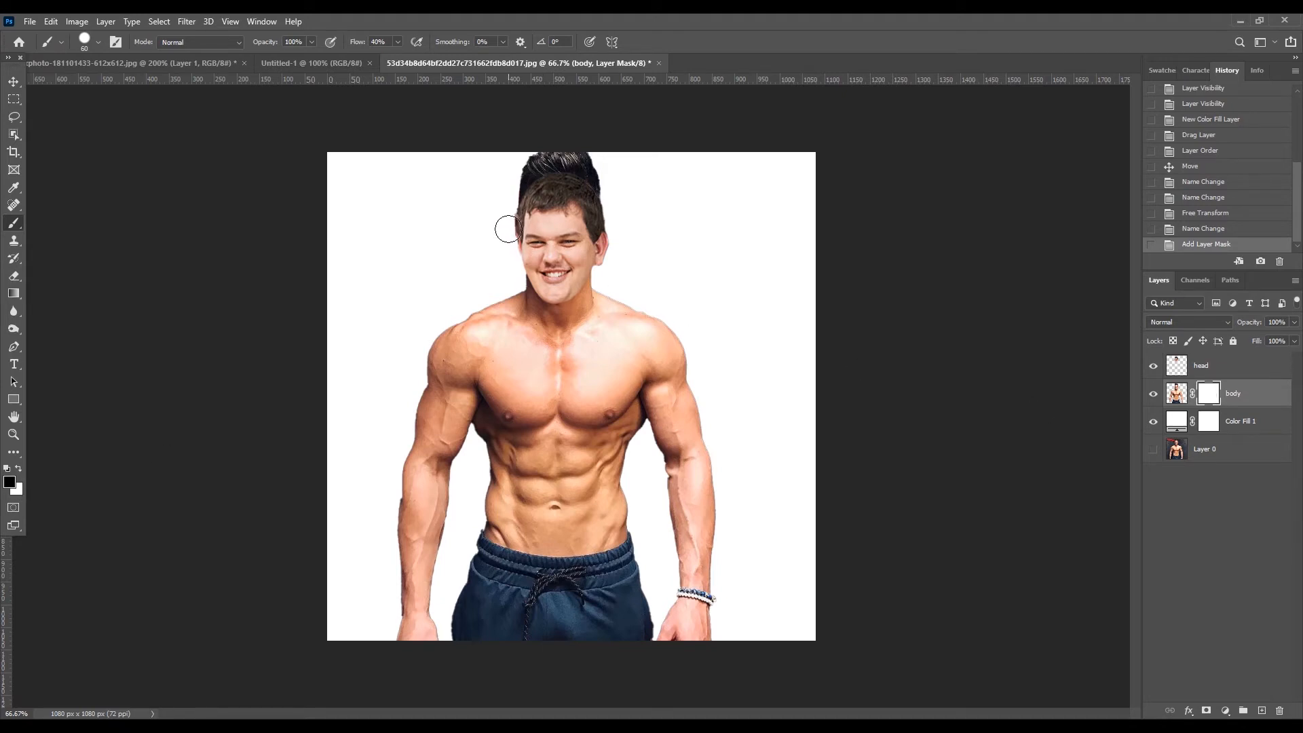
mouse_move(506, 239)
mouse_down()
mouse_move(526, 181)
mouse_move(563, 165)
mouse_move(587, 170)
mouse_move(612, 207)
mouse_move(600, 168)
mouse_move(526, 157)
mouse_move(506, 163)
mouse_move(603, 170)
mouse_move(618, 186)
mouse_move(610, 261)
mouse_move(610, 210)
mouse_move(588, 184)
mouse_move(546, 175)
mouse_move(521, 201)
mouse_move(507, 252)
mouse_up()
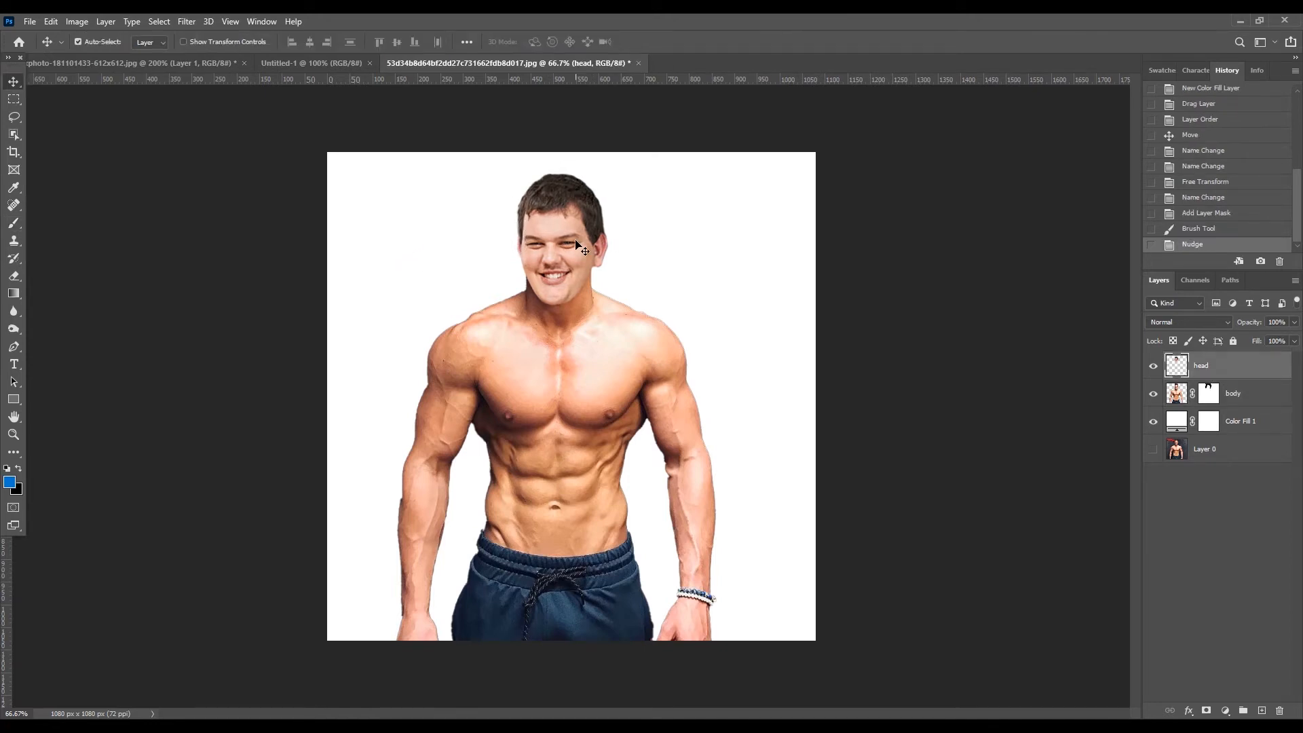
- Nudge the head layer slightly left and up to align it with the neck
key(Left)
key(Left)
key(Left)
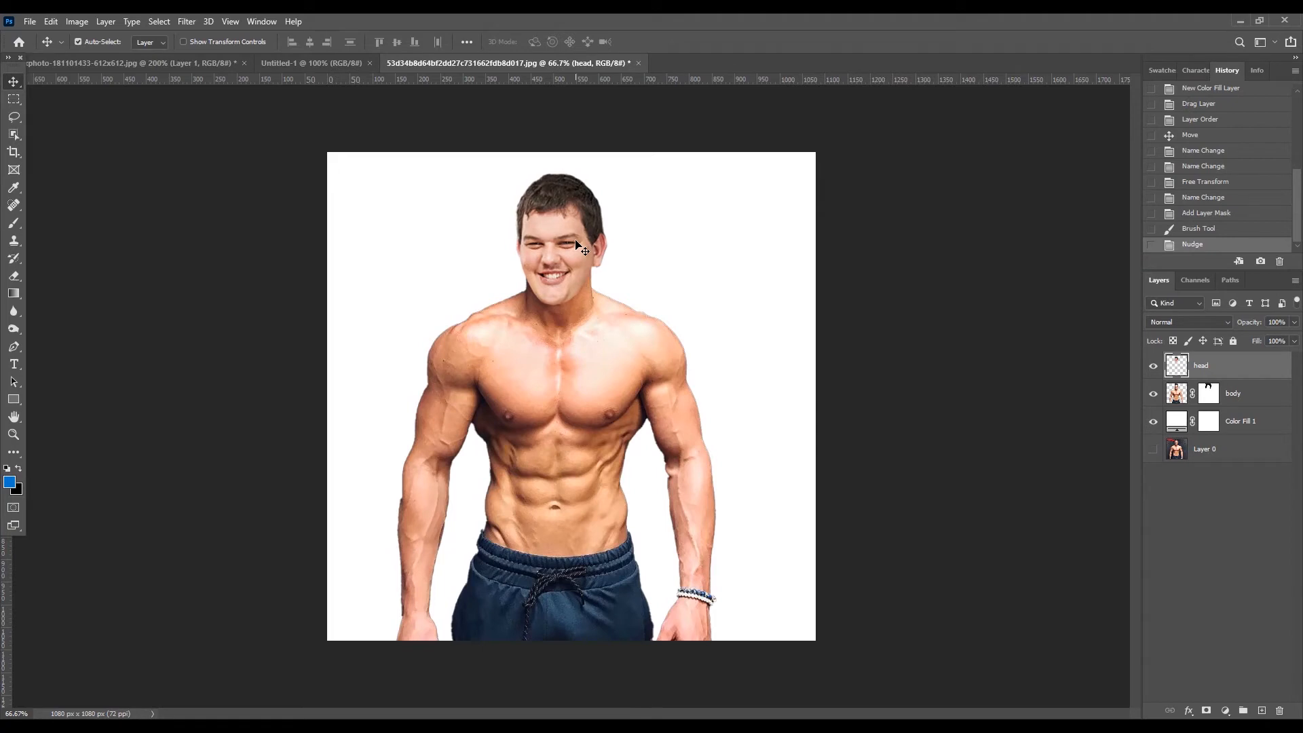
key(Right)
key(Up)
key(Up)
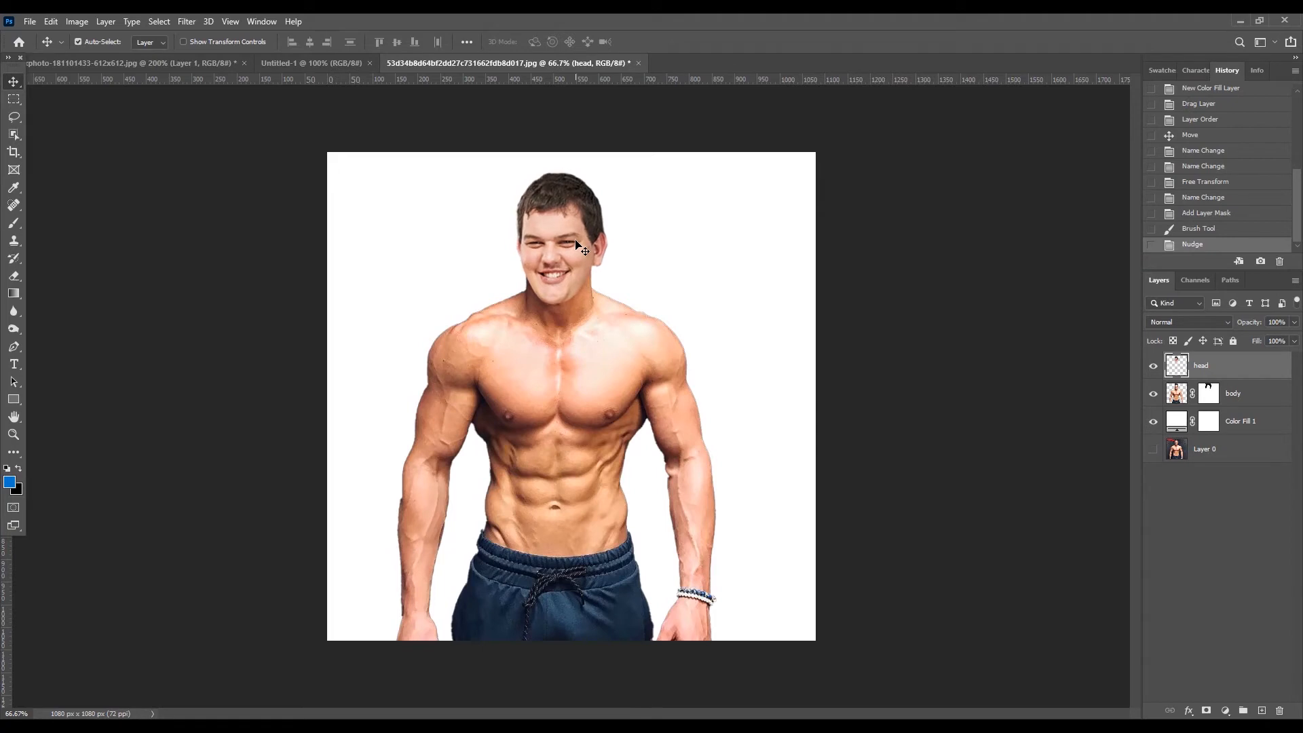
key(Right)
key(Left)
key(Left)
- Apply a Hue/Saturation adjustment to the head layer, raising its saturation and fine-tuning hue and lightness to match the body's skin tone
click(80, 22)
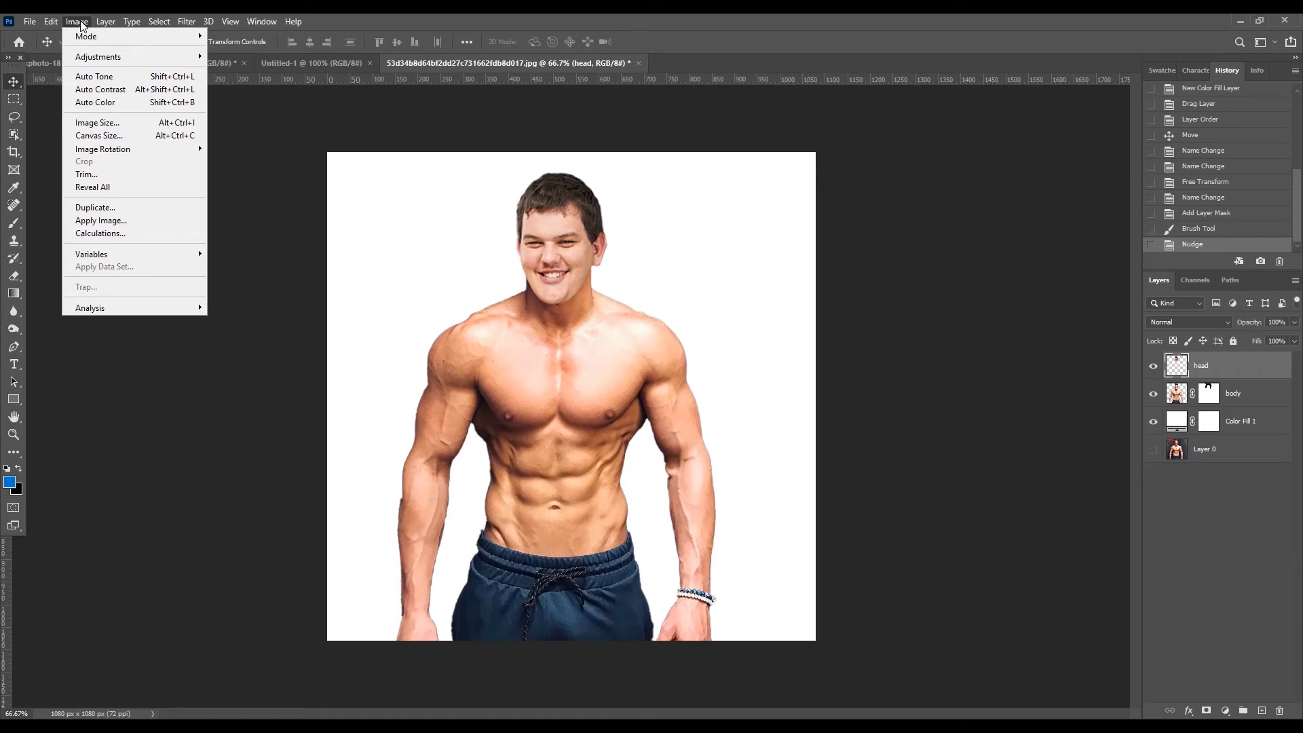
mouse_move(102, 56)
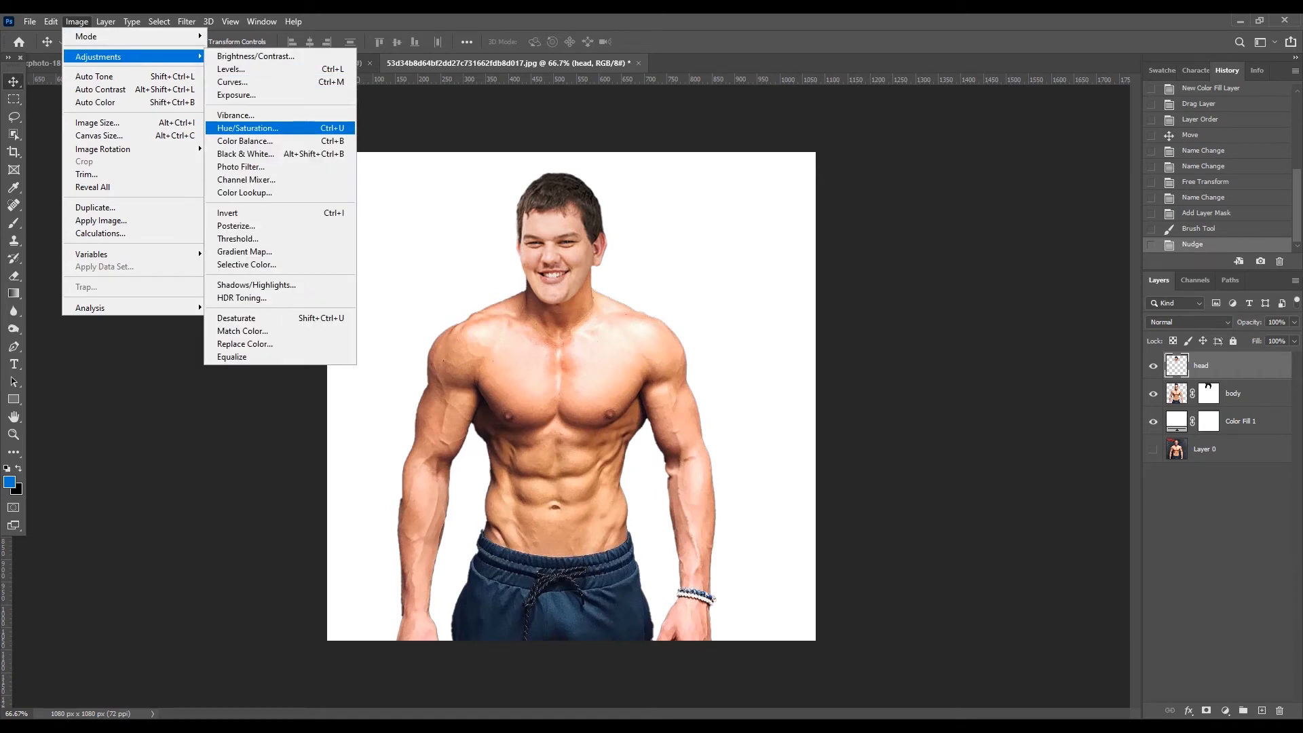
click(260, 128)
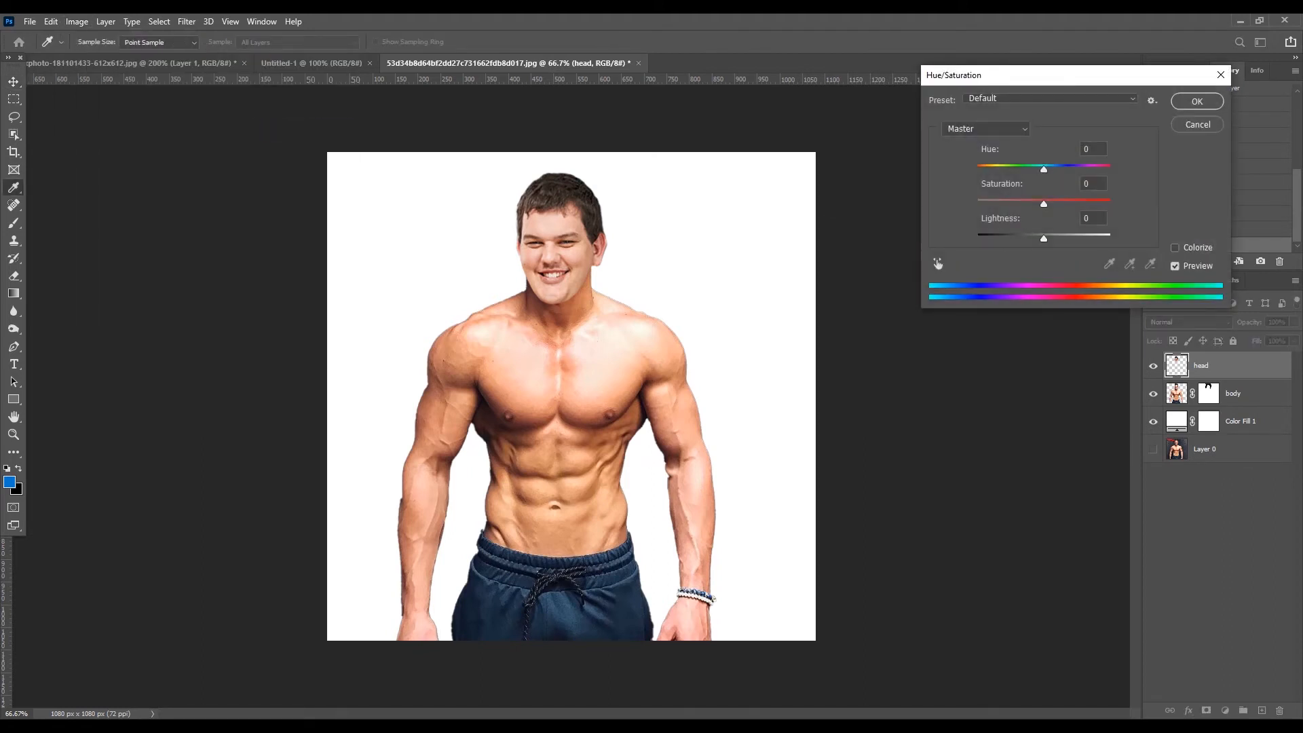
drag(1043, 204, 1060, 204)
drag(1044, 169, 1040, 169)
key(shift+Tab)
drag(1059, 203, 1044, 170)
click(1043, 170)
drag(1067, 204, 1061, 204)
drag(1063, 204, 1063, 204)
drag(1042, 169, 1045, 170)
drag(1043, 239, 1047, 239)
click(1045, 239)
click(1197, 101)
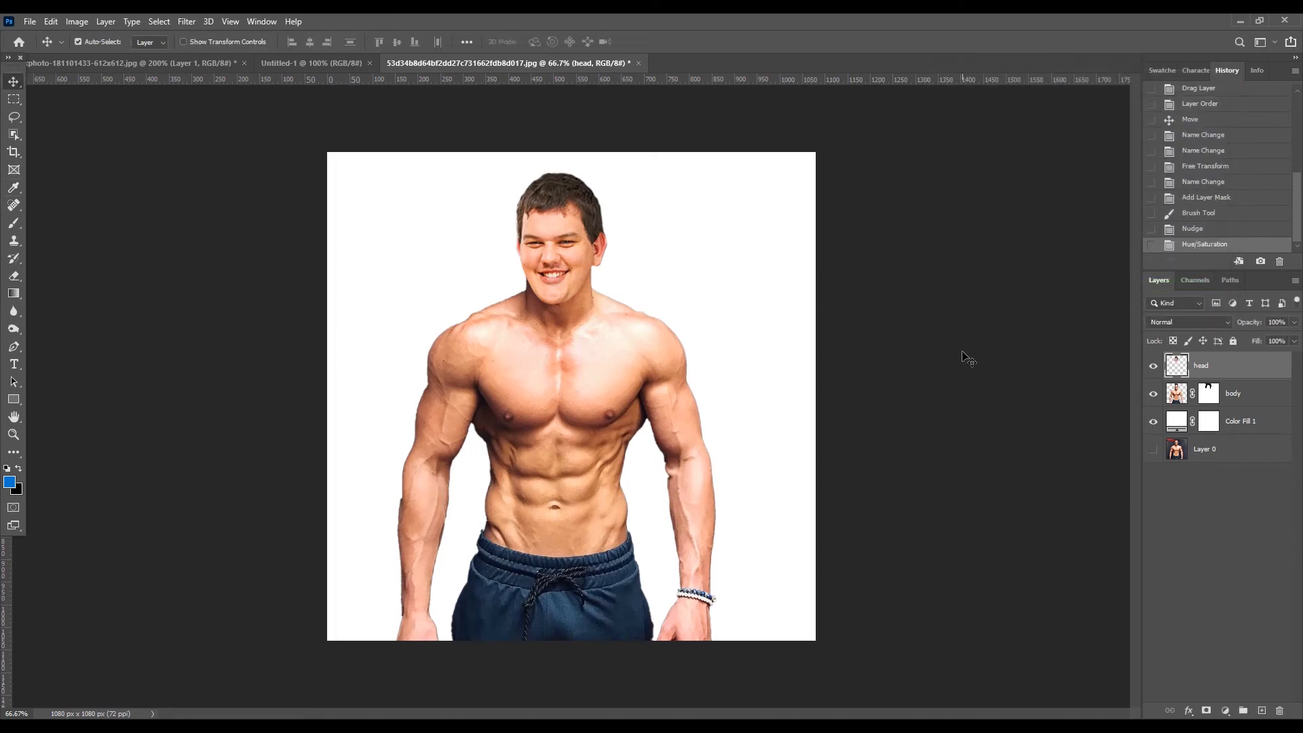
- Hide and show the head layer twice to compare the composite with and without it
click(1155, 368)
click(1156, 368)
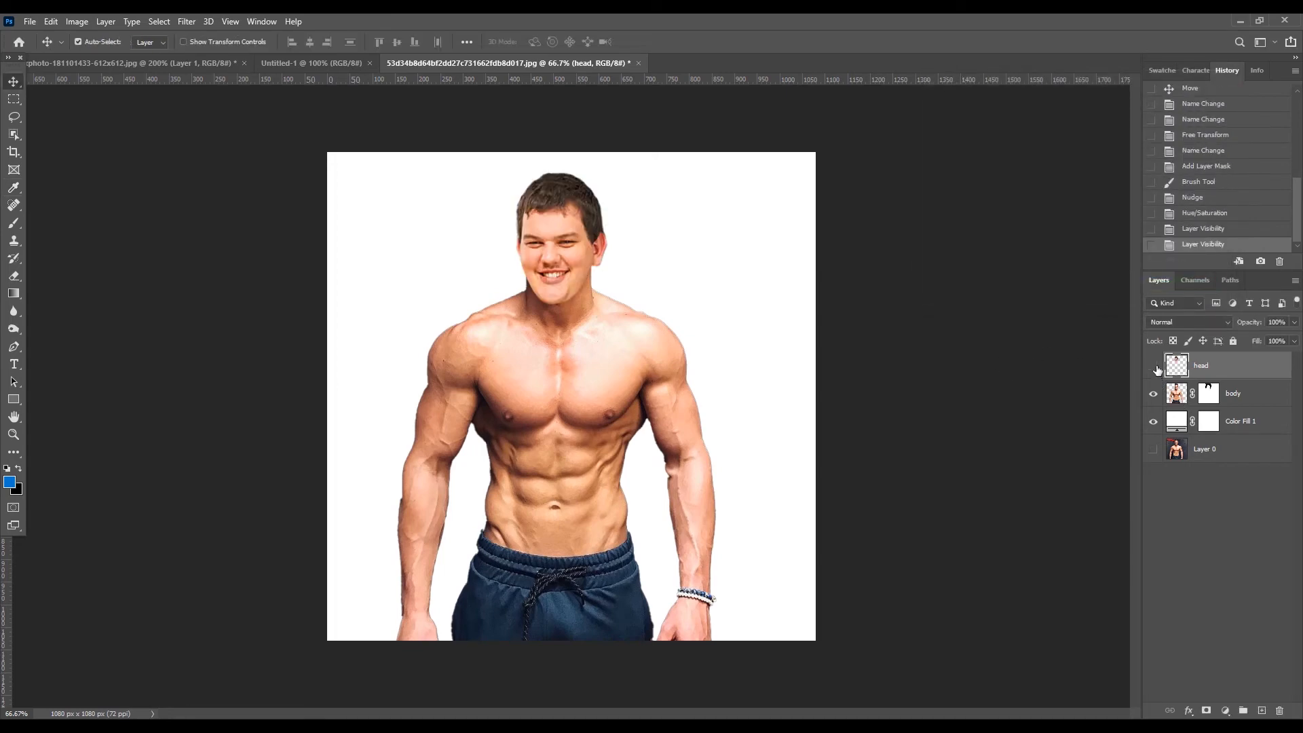
click(1155, 367)
click(1155, 367)
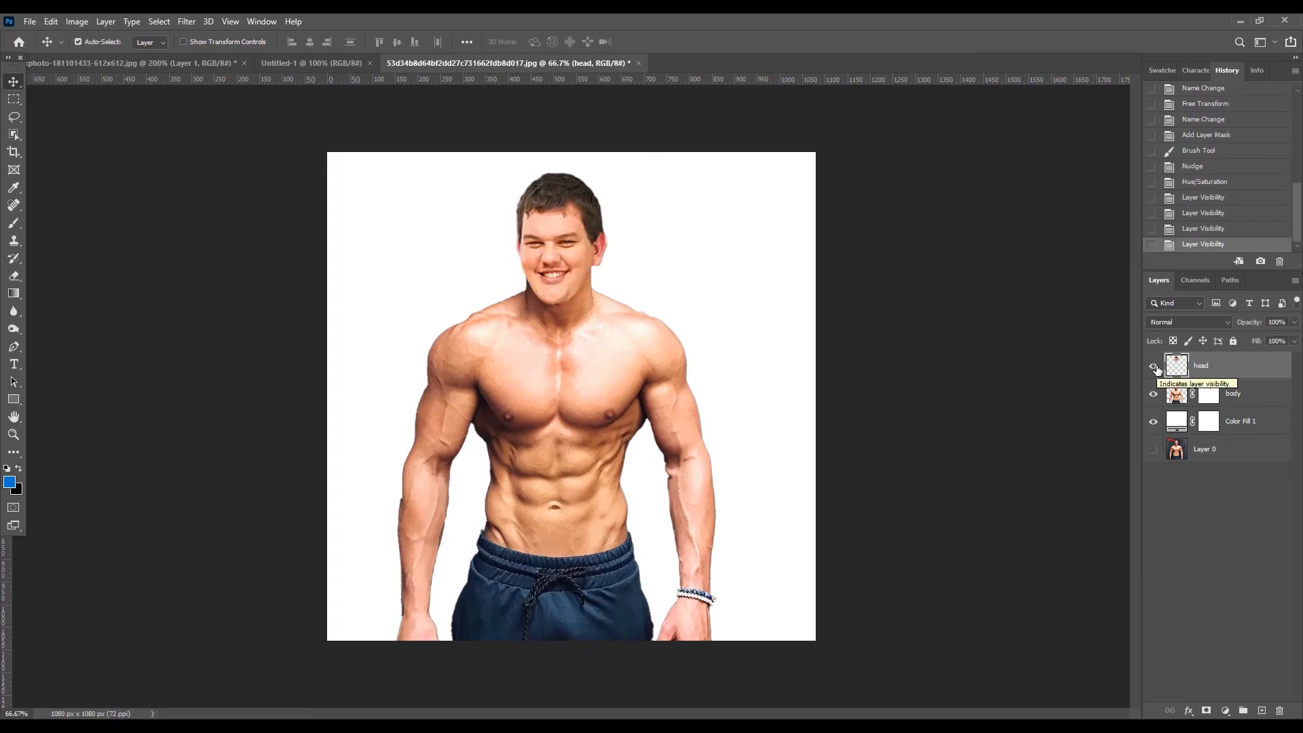
- Merge the head and body layers into one and move the merged man slightly right on the white background
shift+click(1260, 405)
right_click(1260, 403)
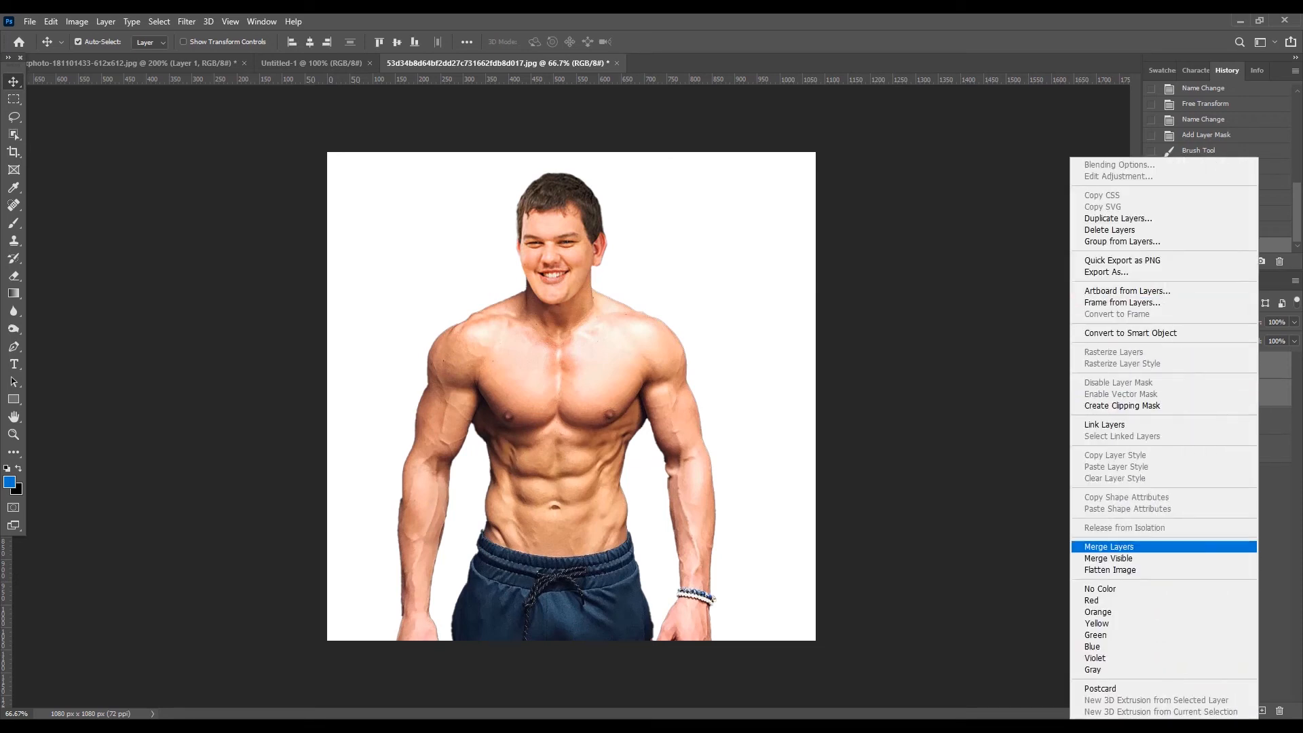
click(1109, 547)
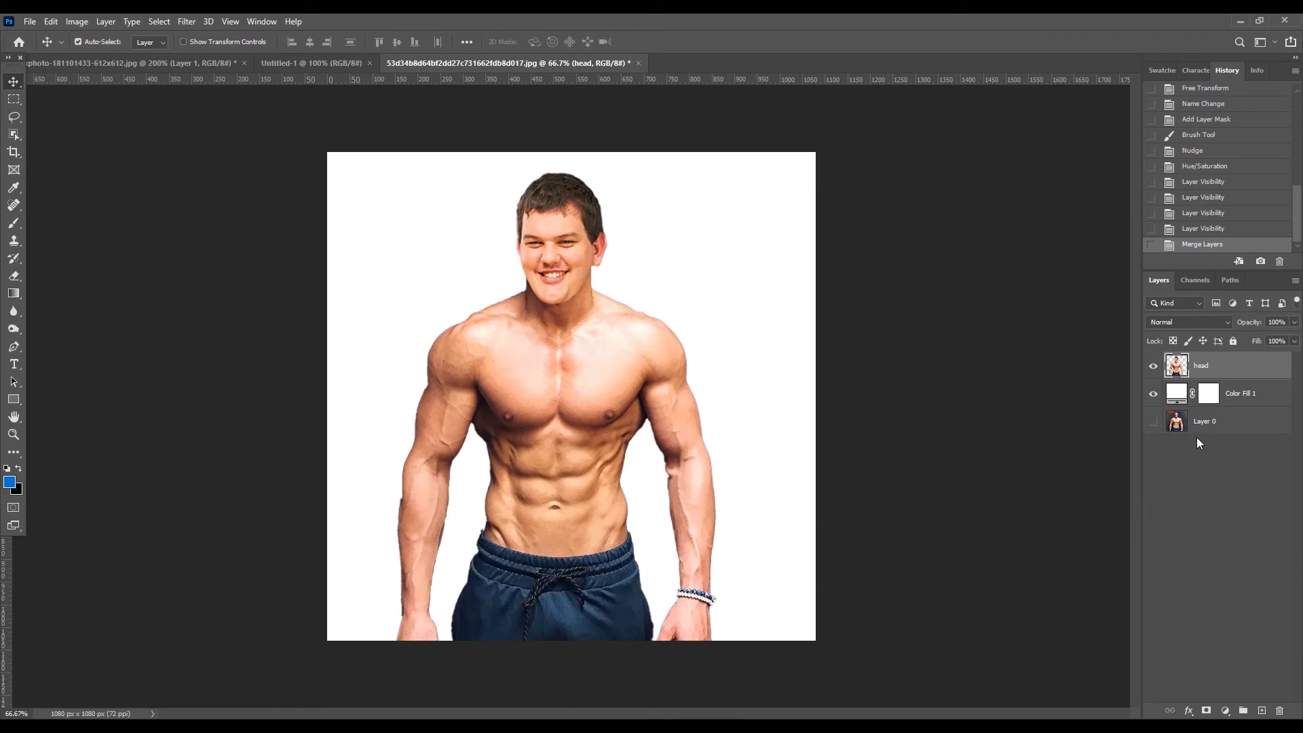
mouse_move(581, 398)
mouse_down()
mouse_move(638, 405)
mouse_move(612, 451)
mouse_move(627, 352)
mouse_move(602, 396)
mouse_up()
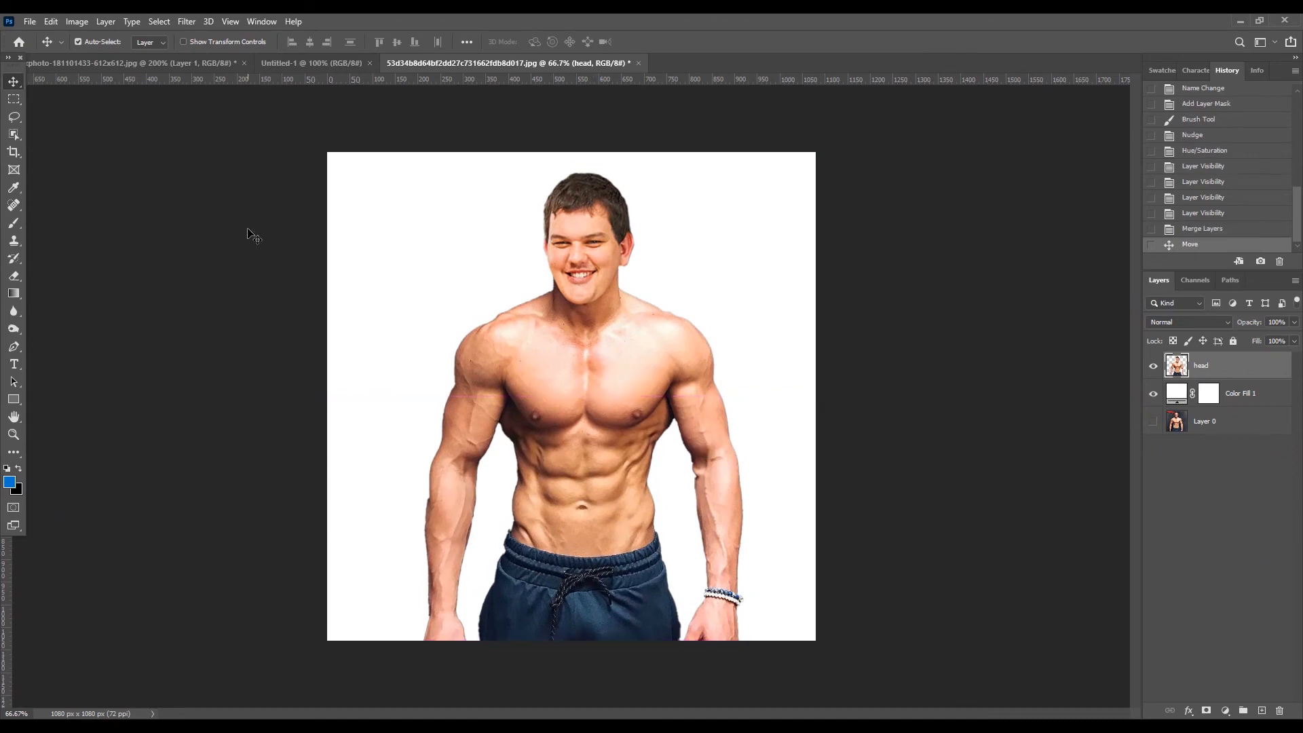
- Create a new 1280 by 720 pixel document at 72 pixels/inch with a white background
click(30, 21)
click(41, 34)
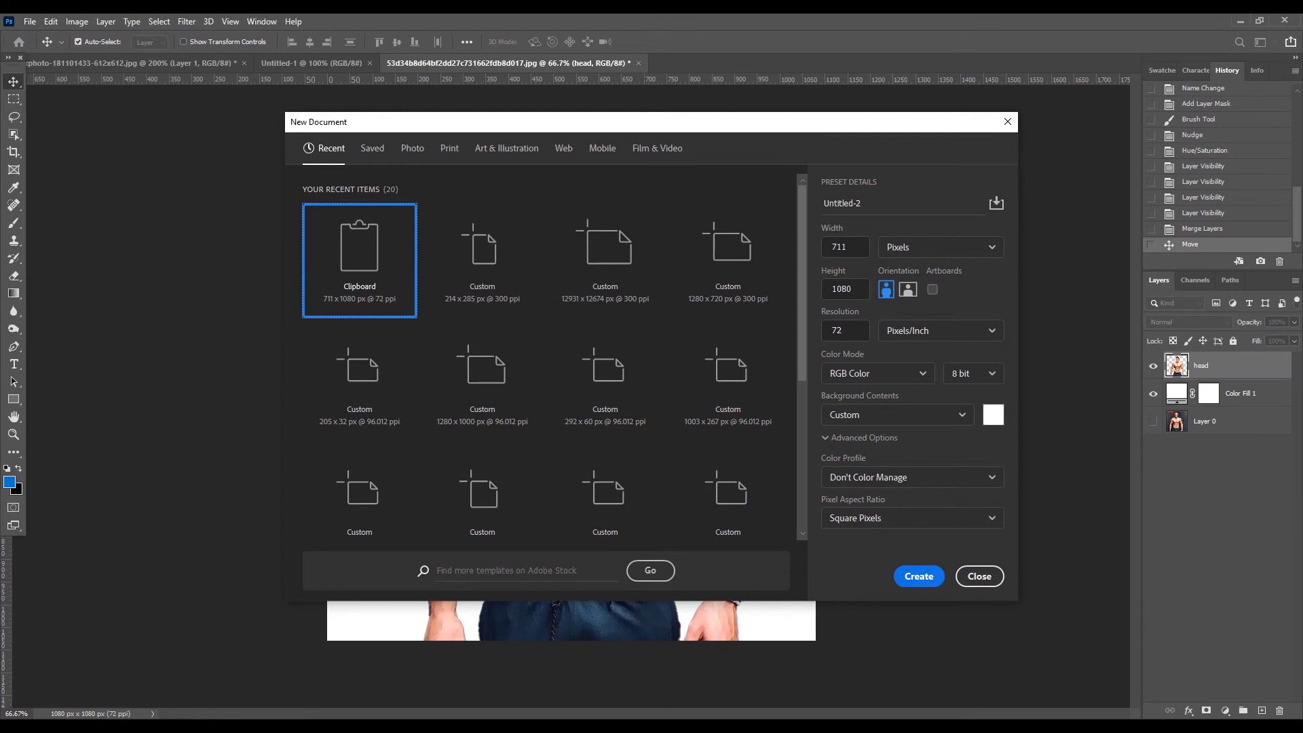
click(842, 247)
text(1280)
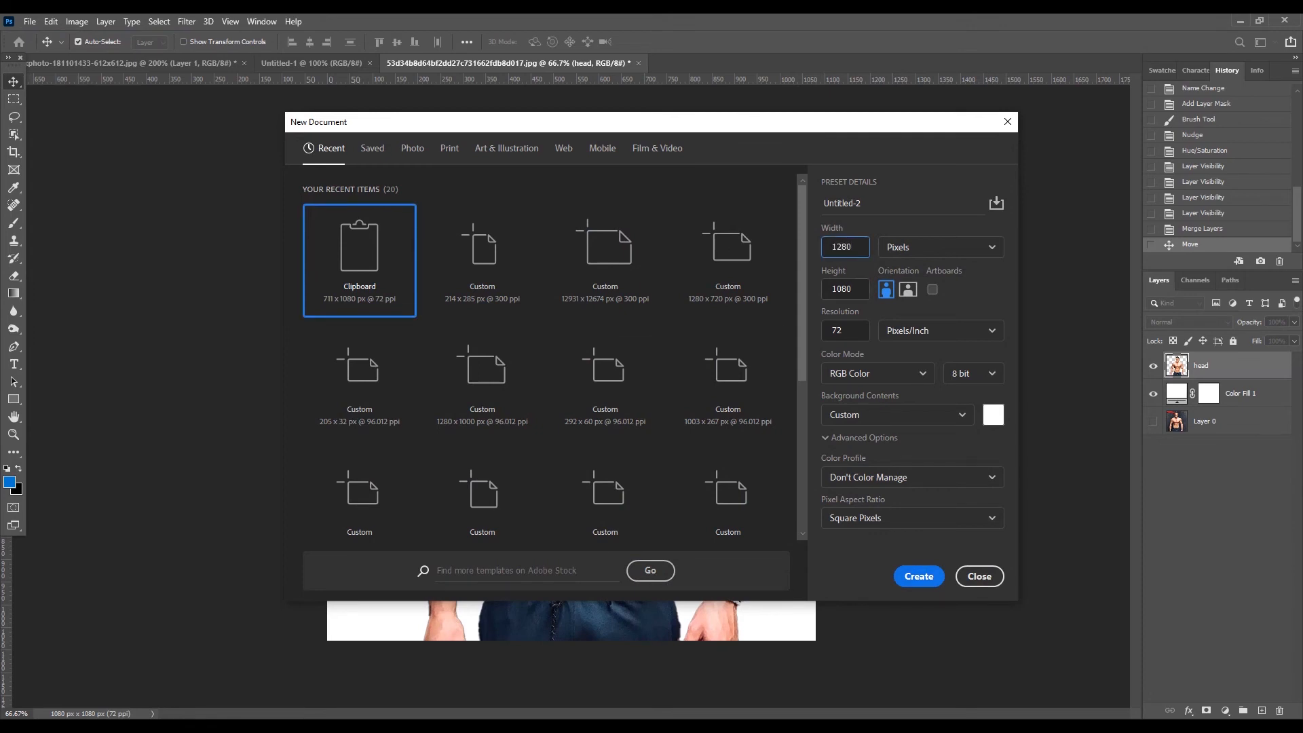
key(Tab)
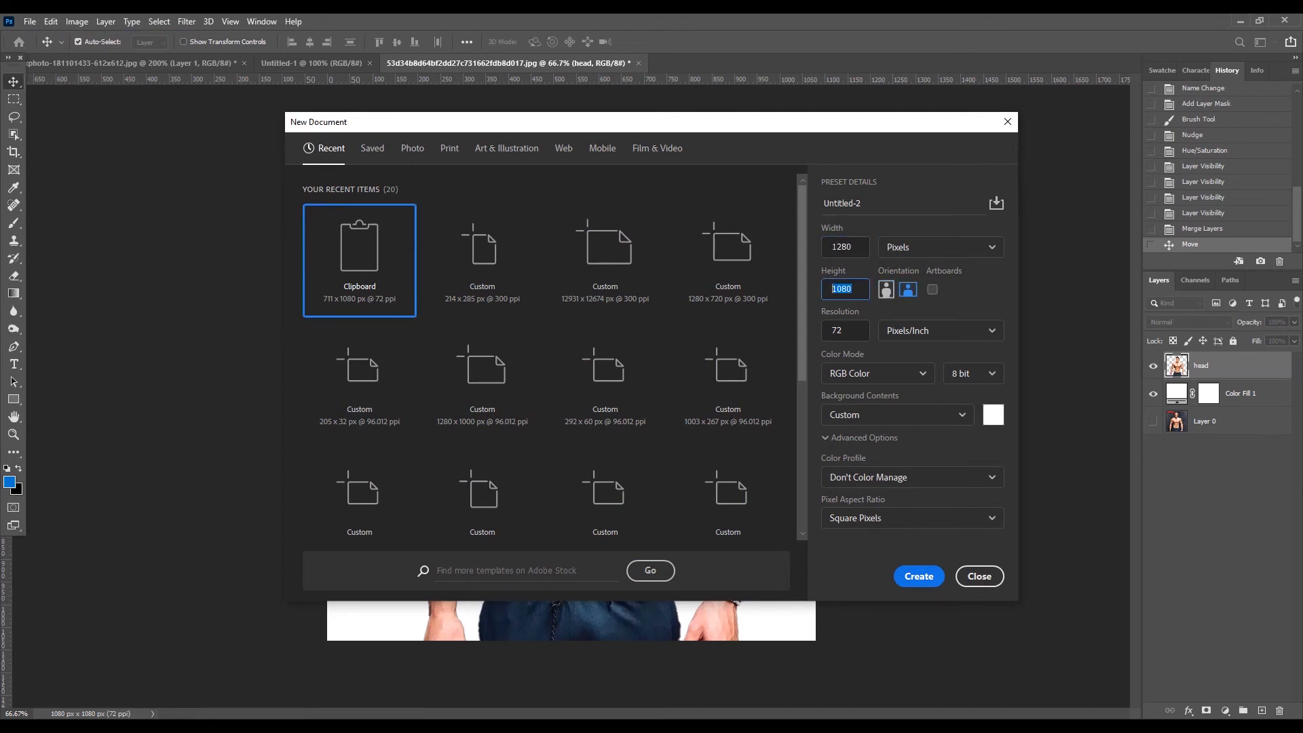
text(720)
click(919, 576)
- Revert the flexing man's photo to its originally opened state, restoring his head
click(169, 64)
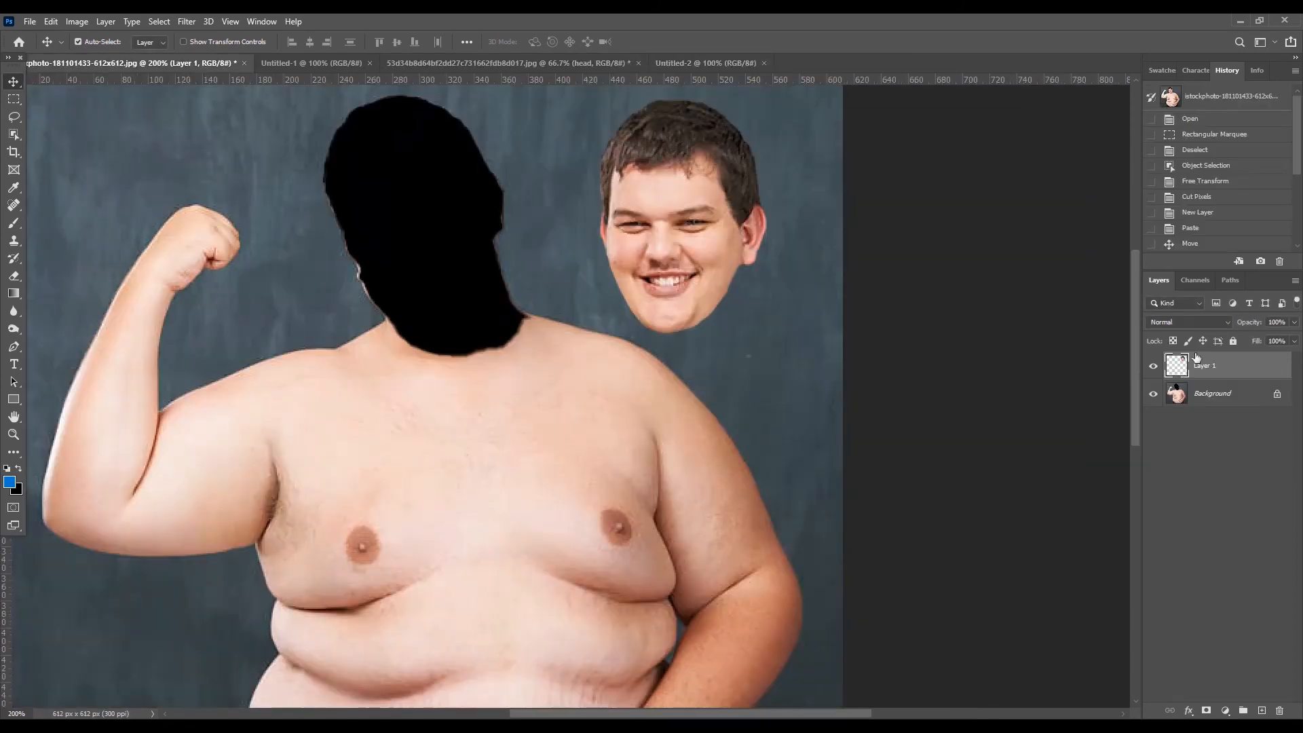
click(1201, 121)
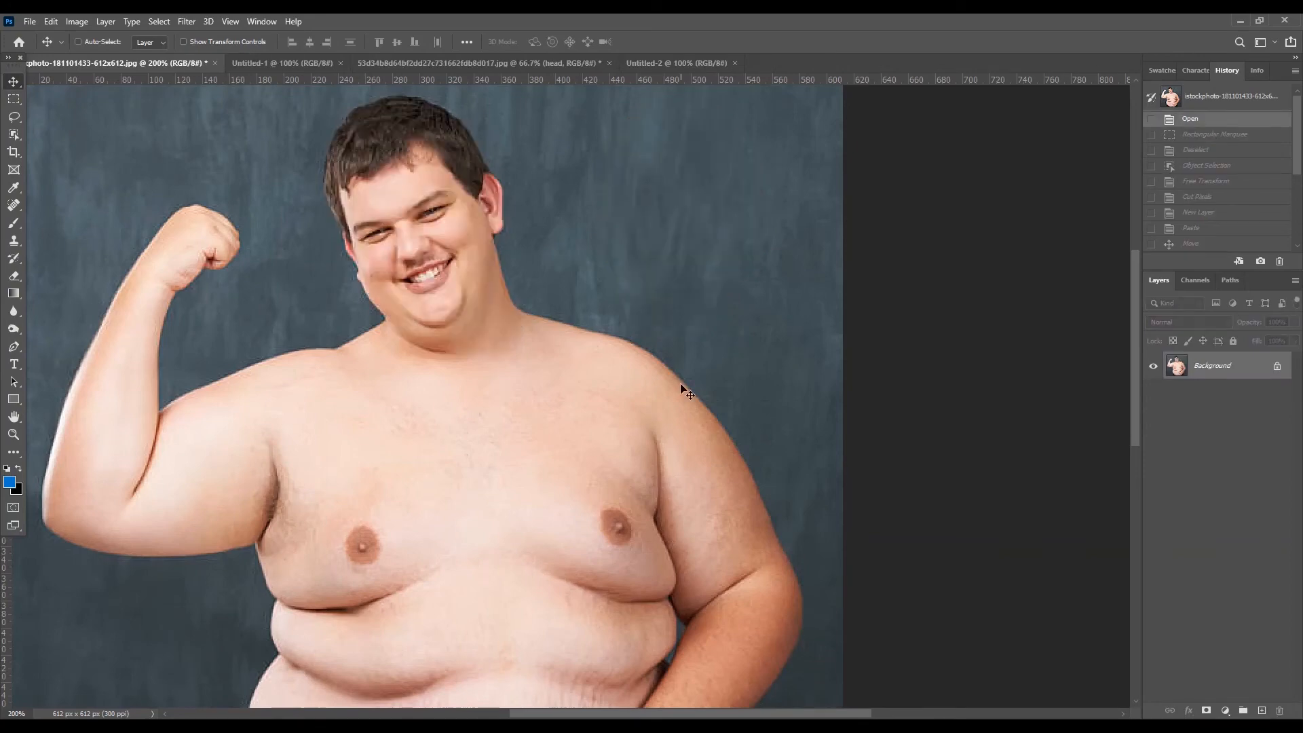
key(ctrl+minus)
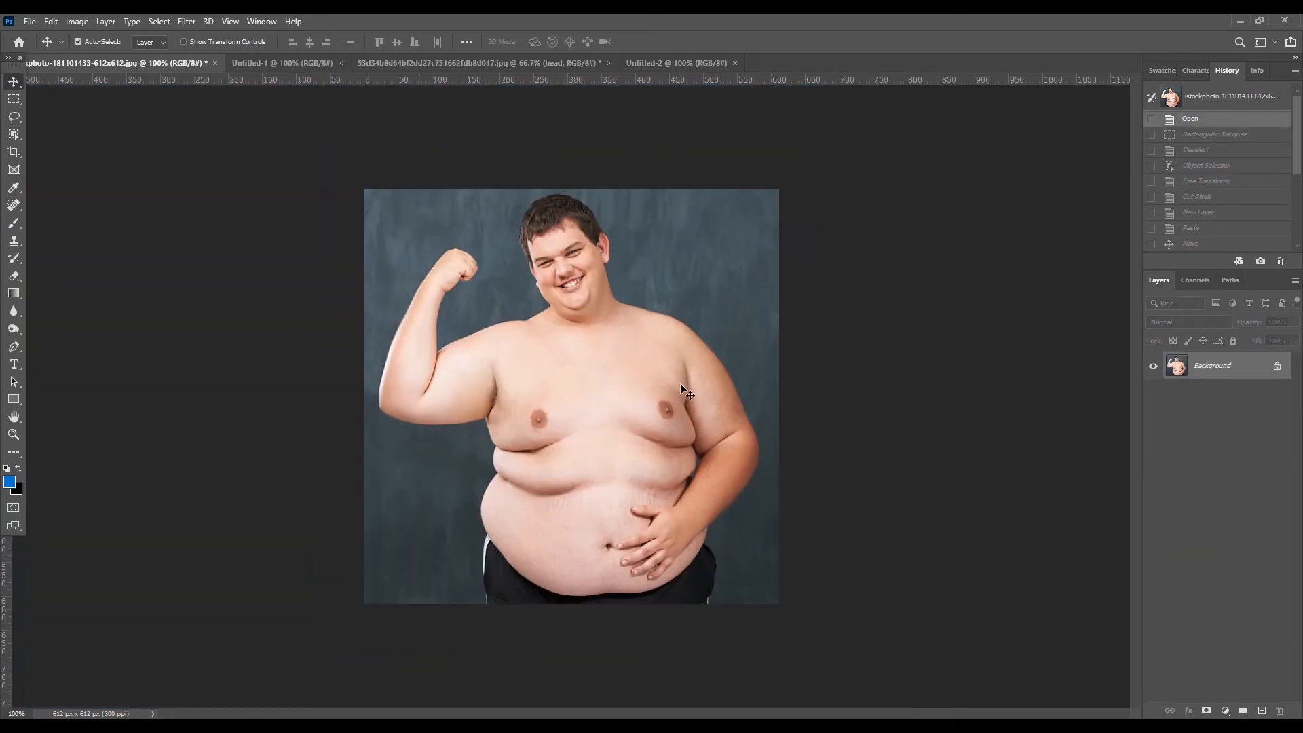
- Select the entire flexing man, from raised fist to waist, using the Object Selection tool
click(14, 134)
click(47, 136)
drag(416, 192, 779, 641)
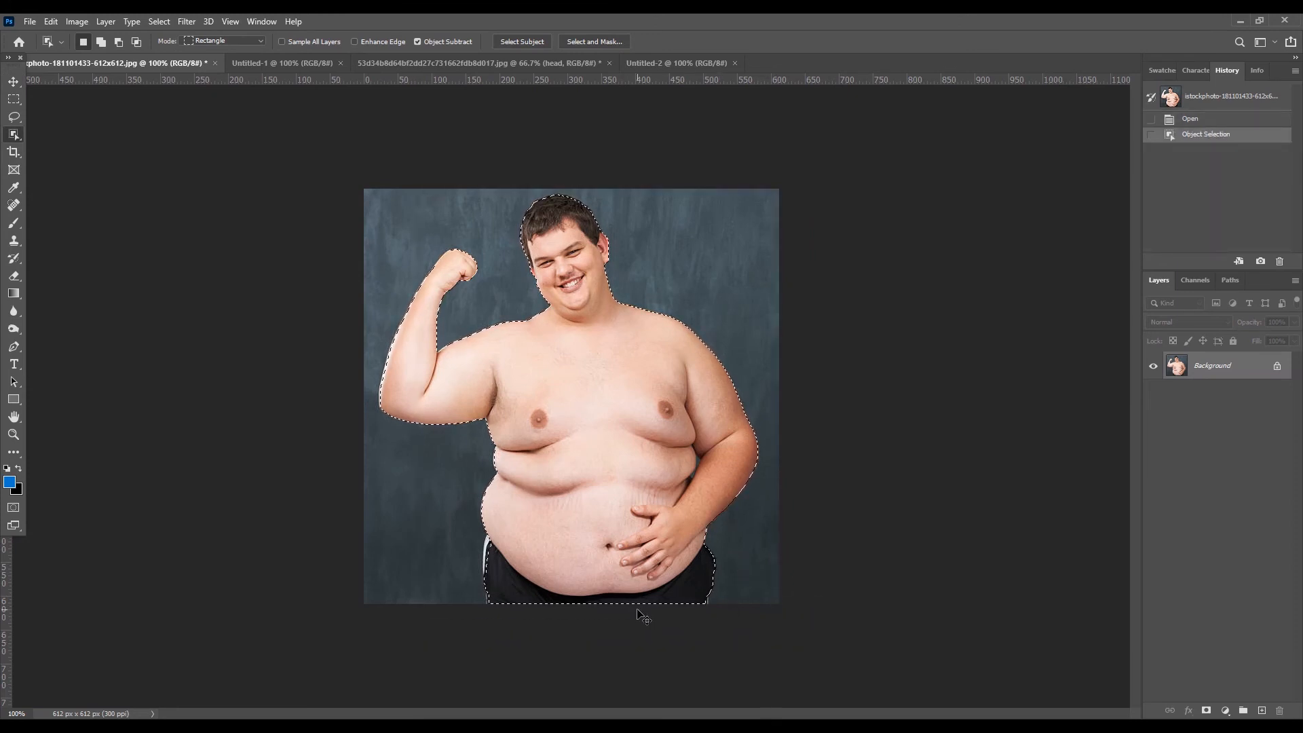
right_click(19, 140)
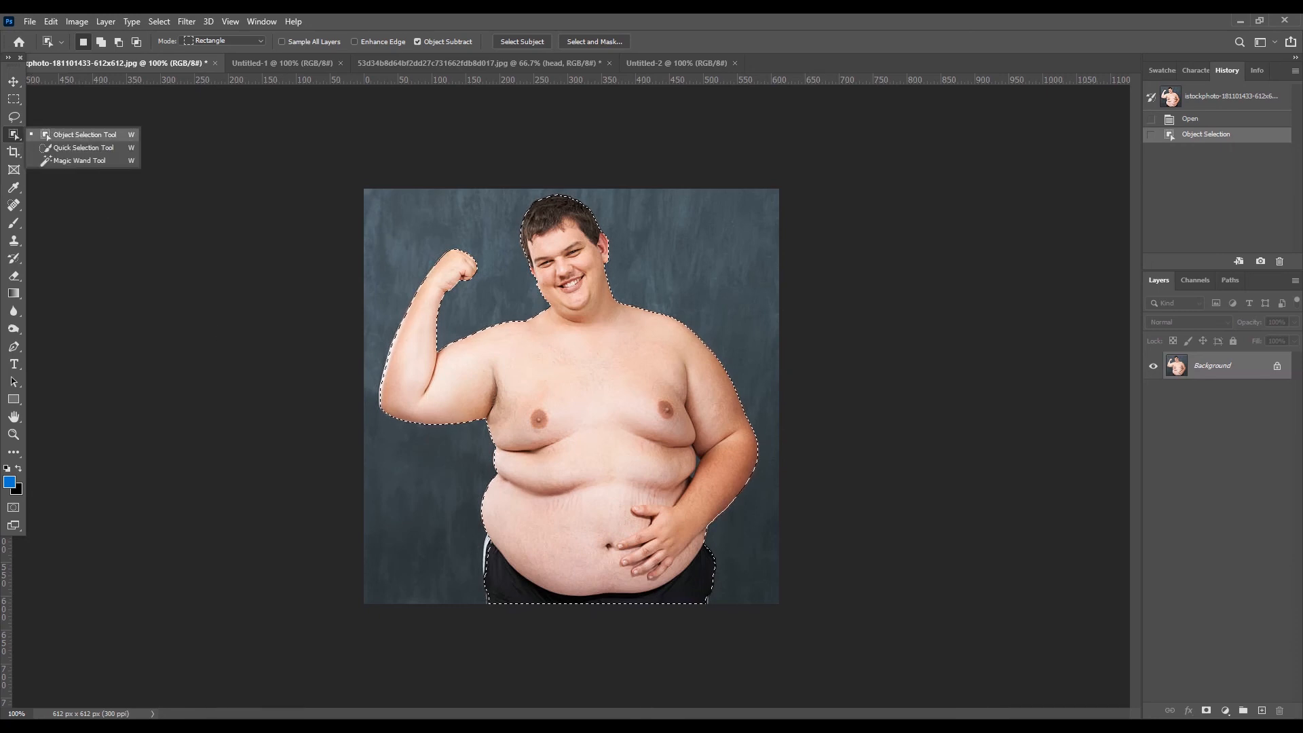
click(63, 138)
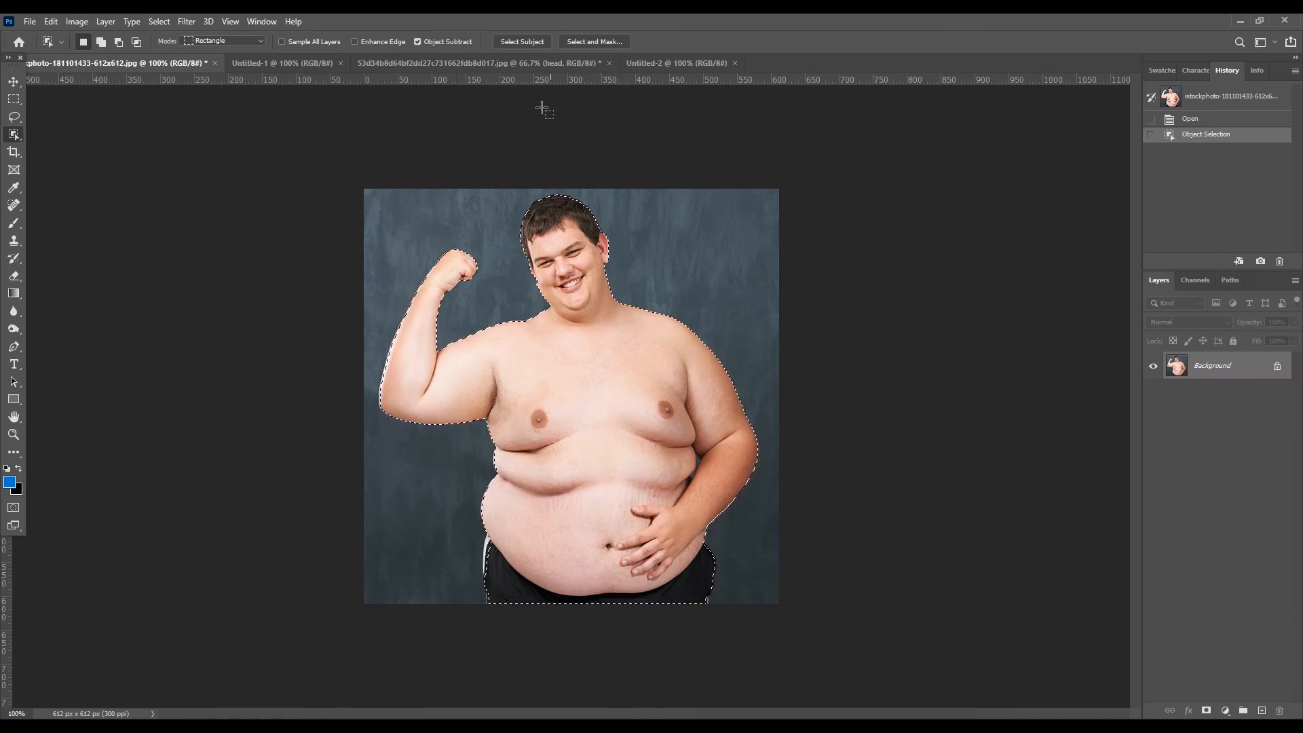
- Copy the selected flexing man into the Untitled-2 document and place him in its left half, waist at the lower canvas edge
click(18, 85)
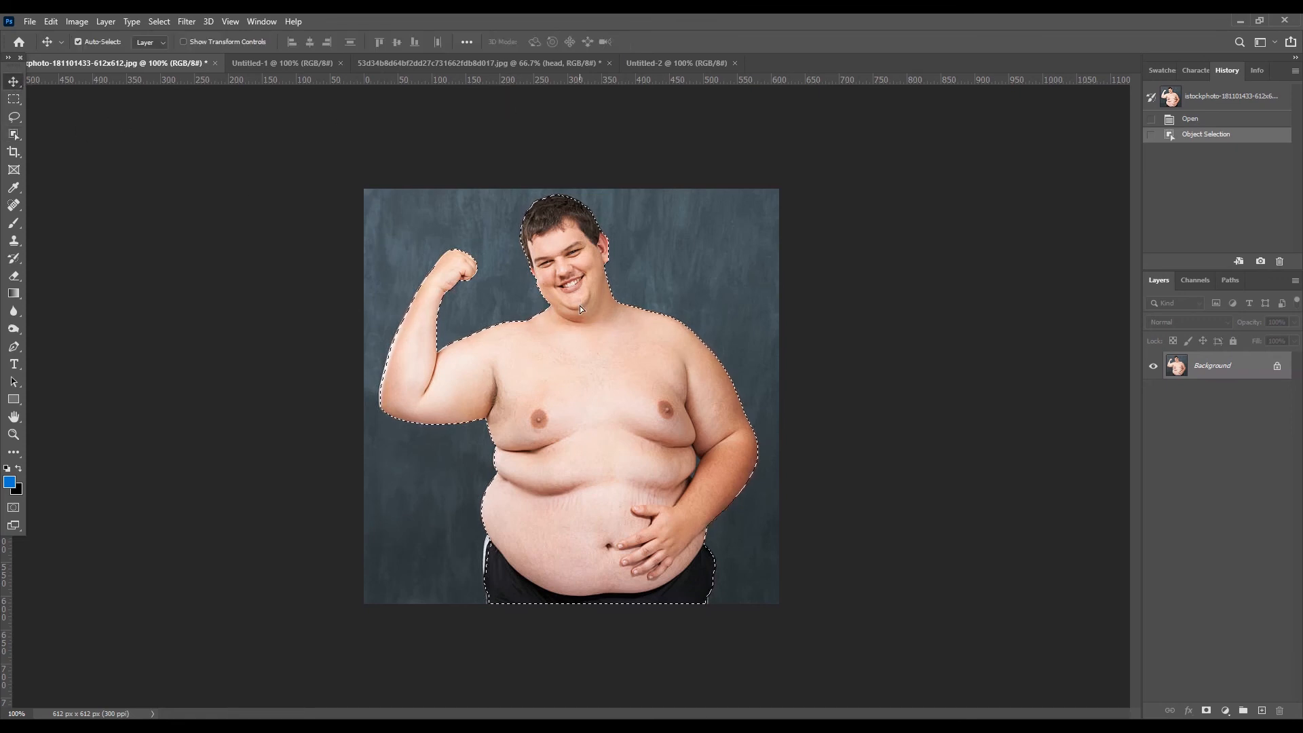
drag(580, 306, 487, 395)
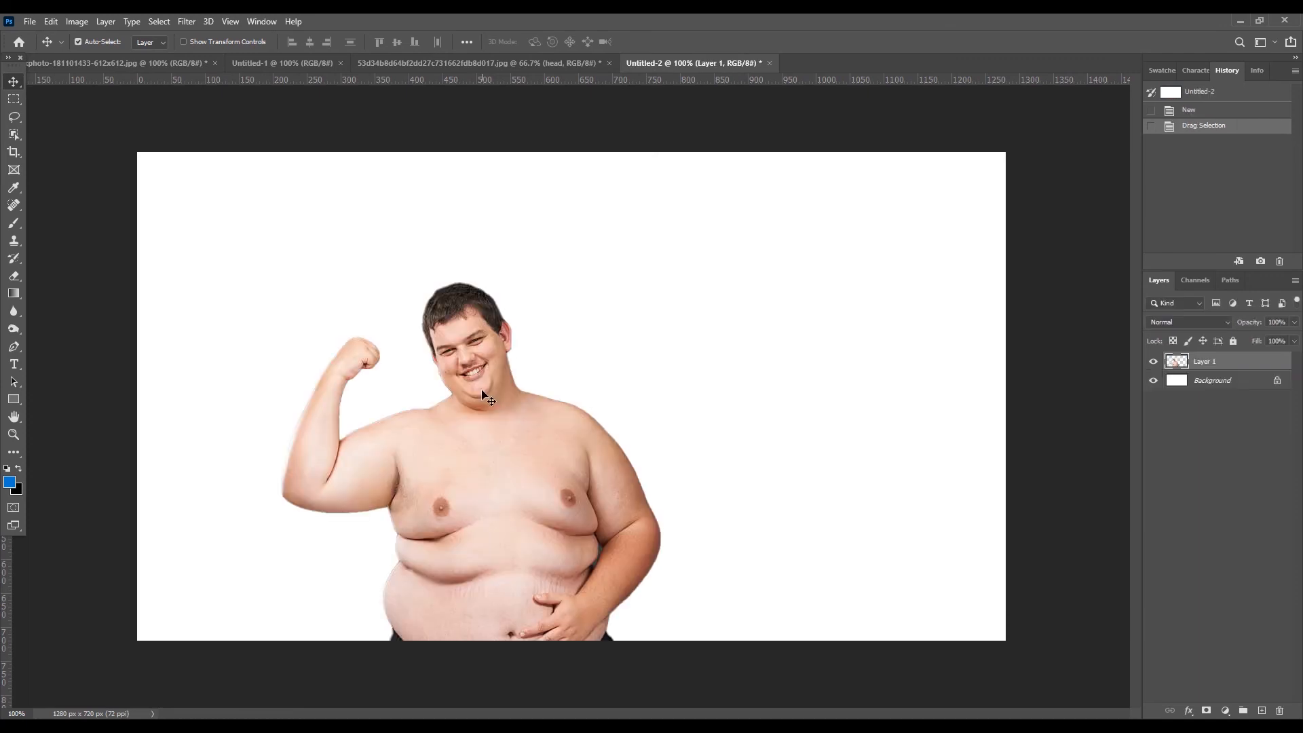
drag(496, 493, 392, 446)
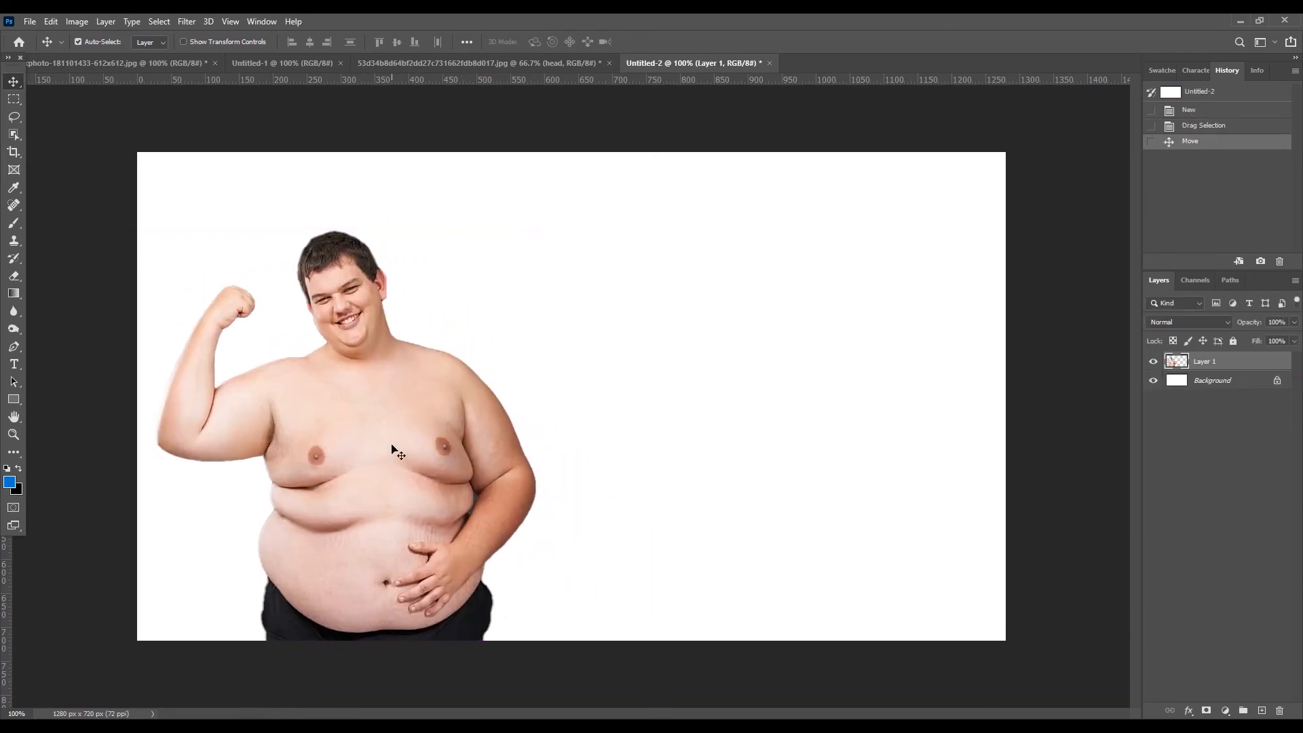
- Copy the merged muscular man layer into Untitled-2 and place him in the right half beside the flexing man
click(449, 67)
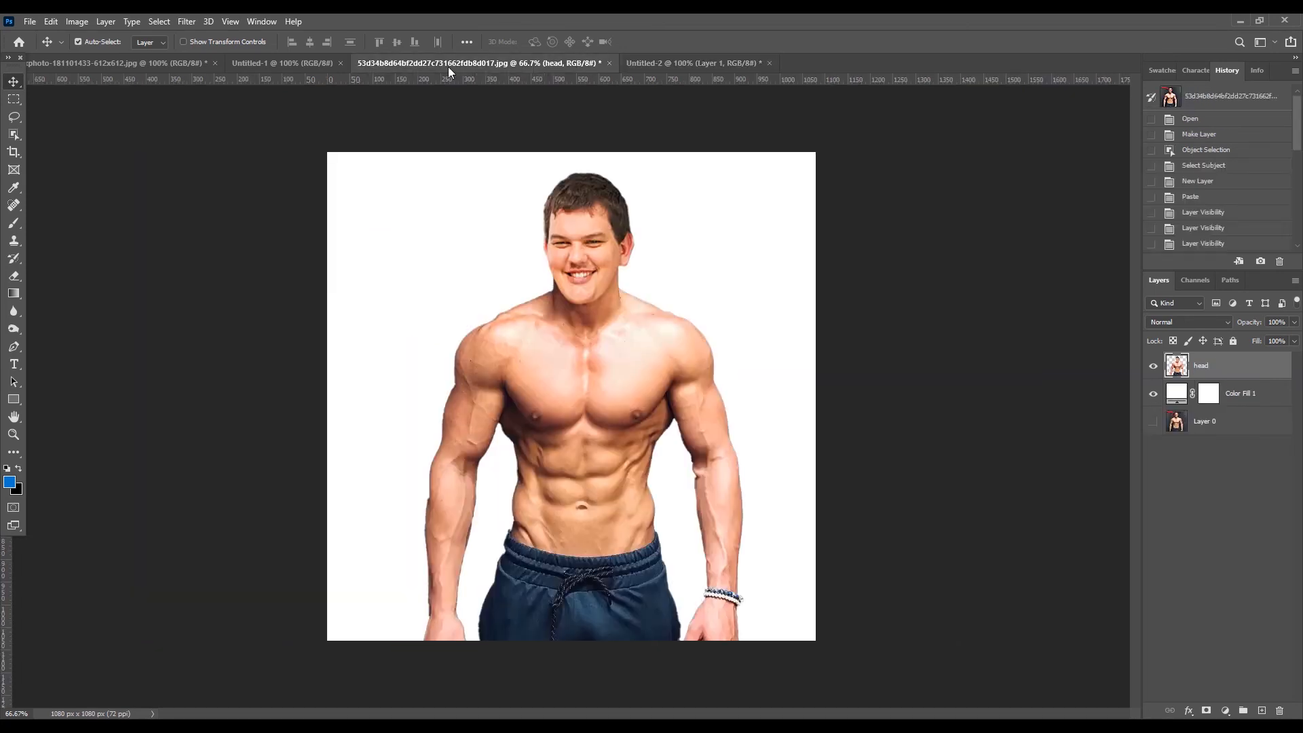
drag(575, 422, 786, 502)
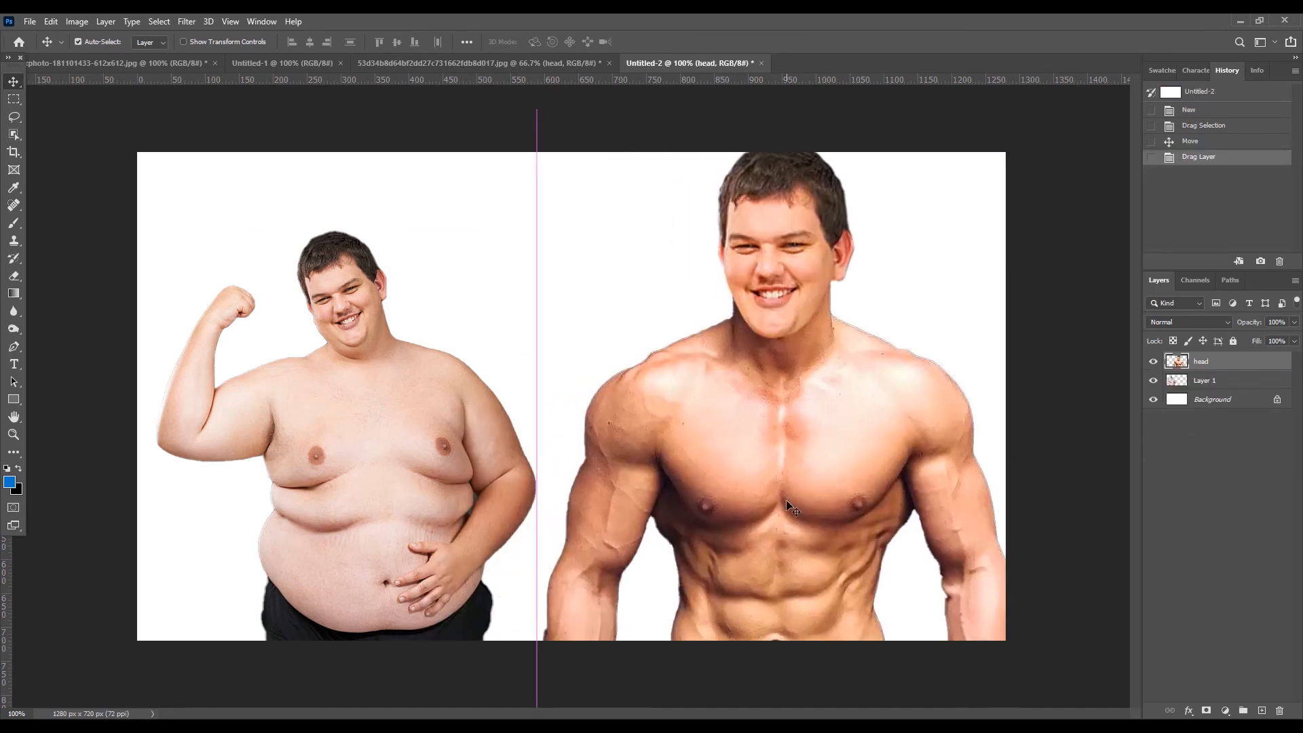
- Scale the muscular man down proportionally with Free Transform and position him within the right half of the canvas
key(ctrl+t)
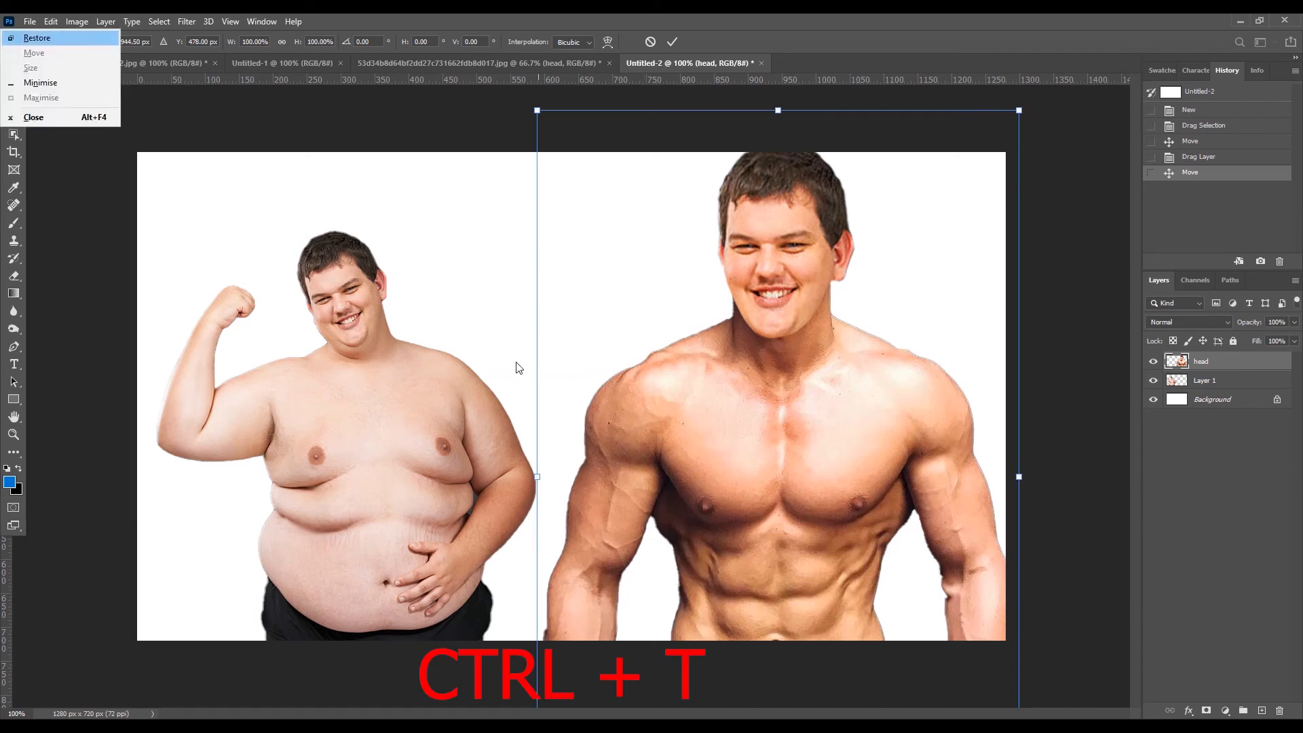
key(Return)
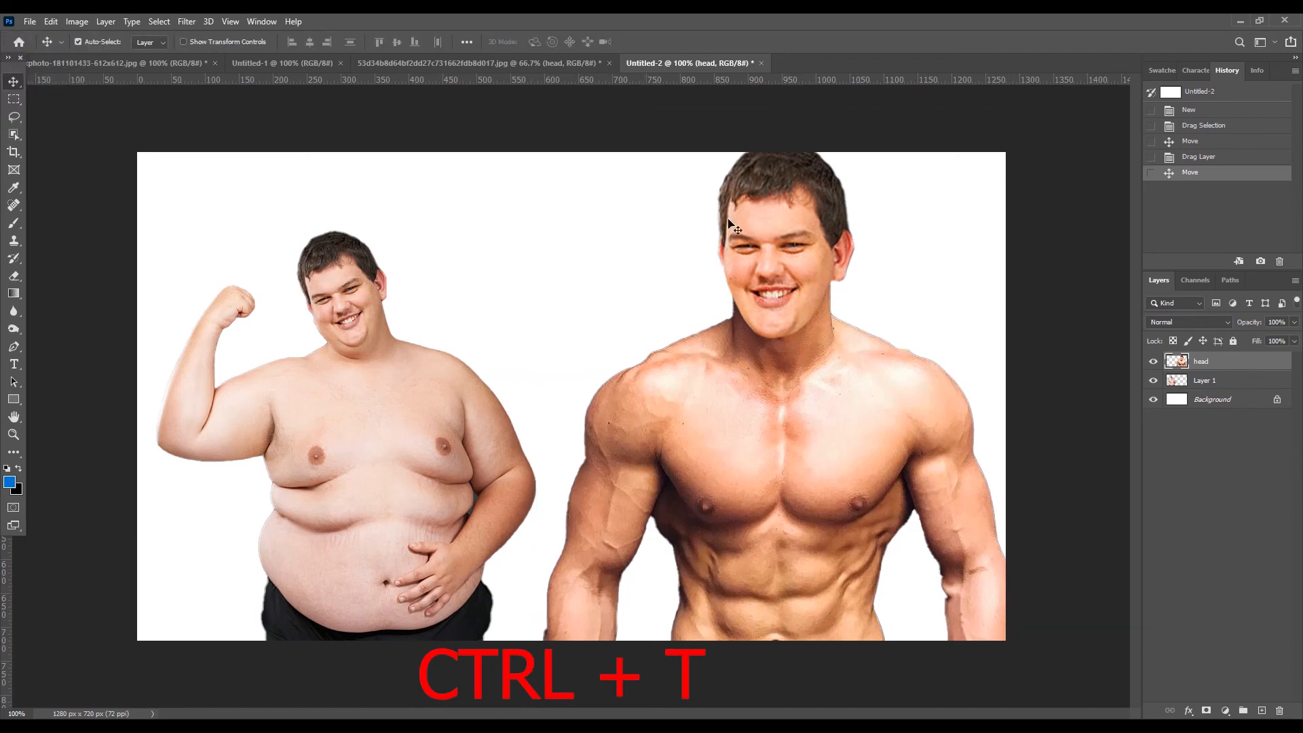
click(51, 21)
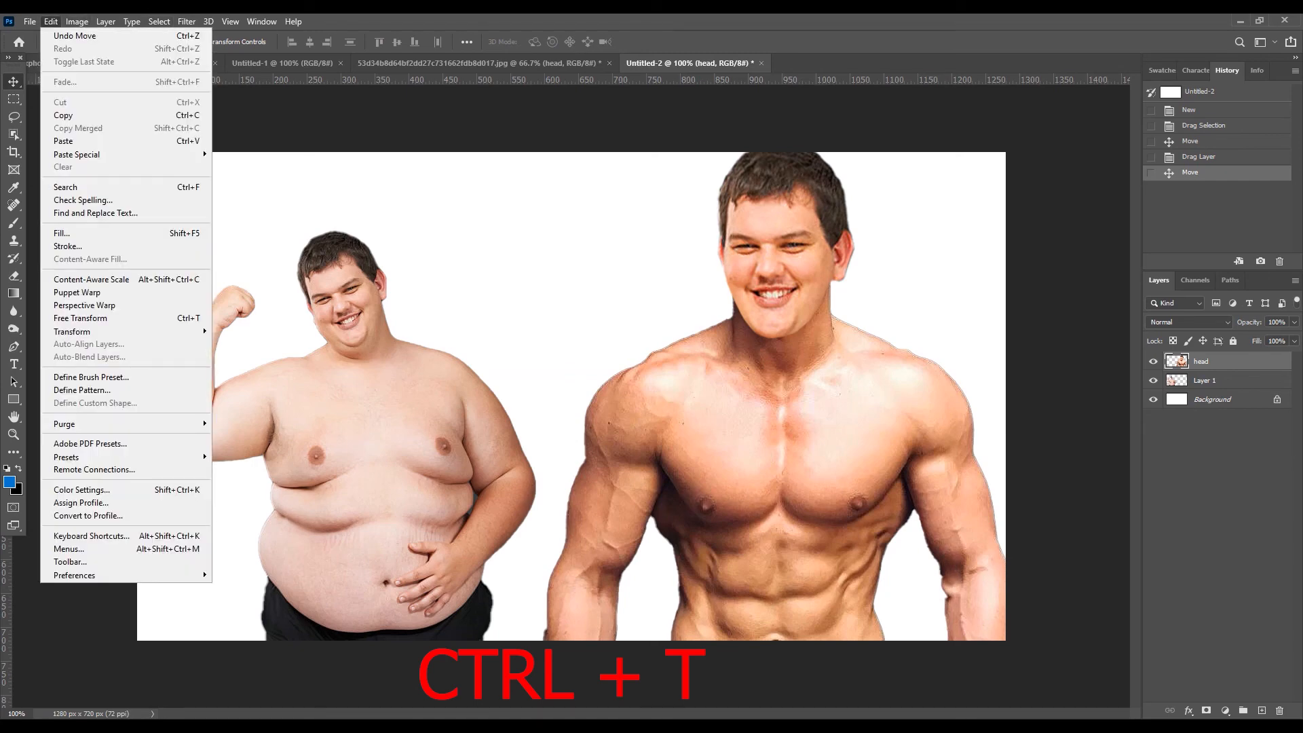
click(80, 318)
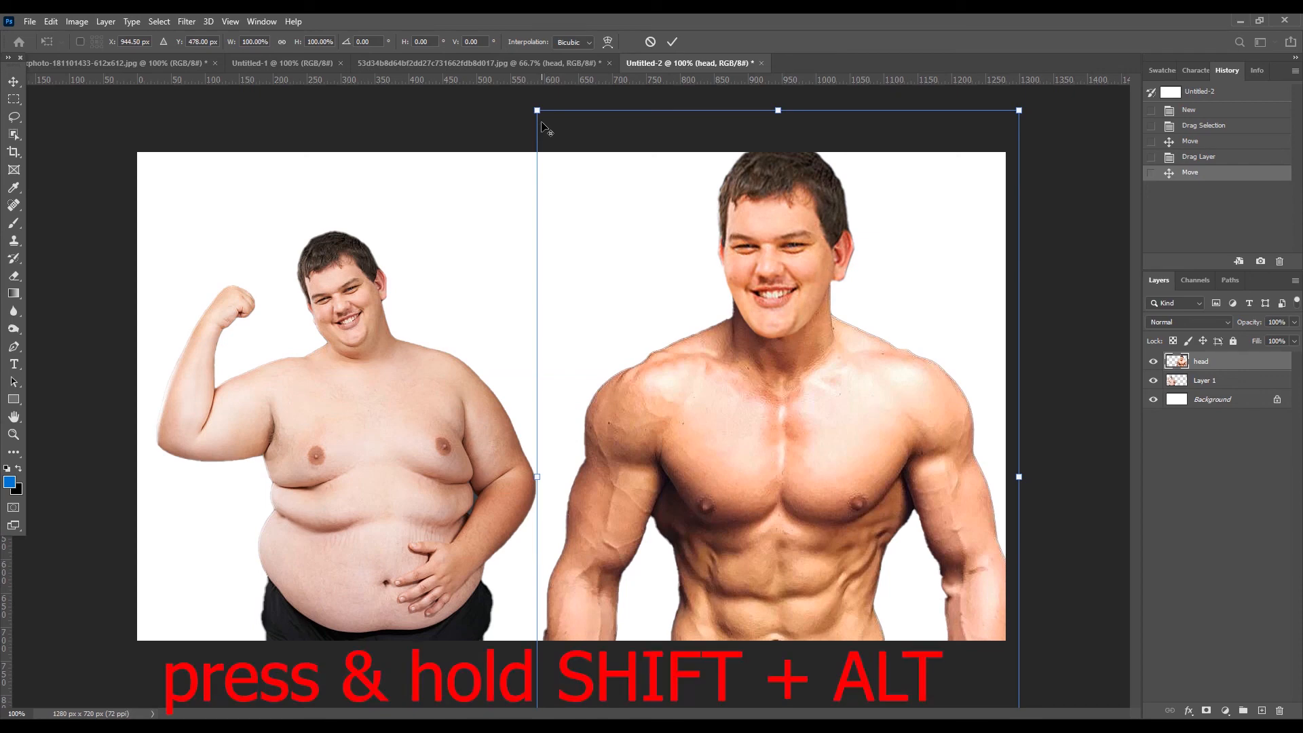
drag(536, 109, 582, 222)
drag(724, 435, 747, 395)
key(Return)
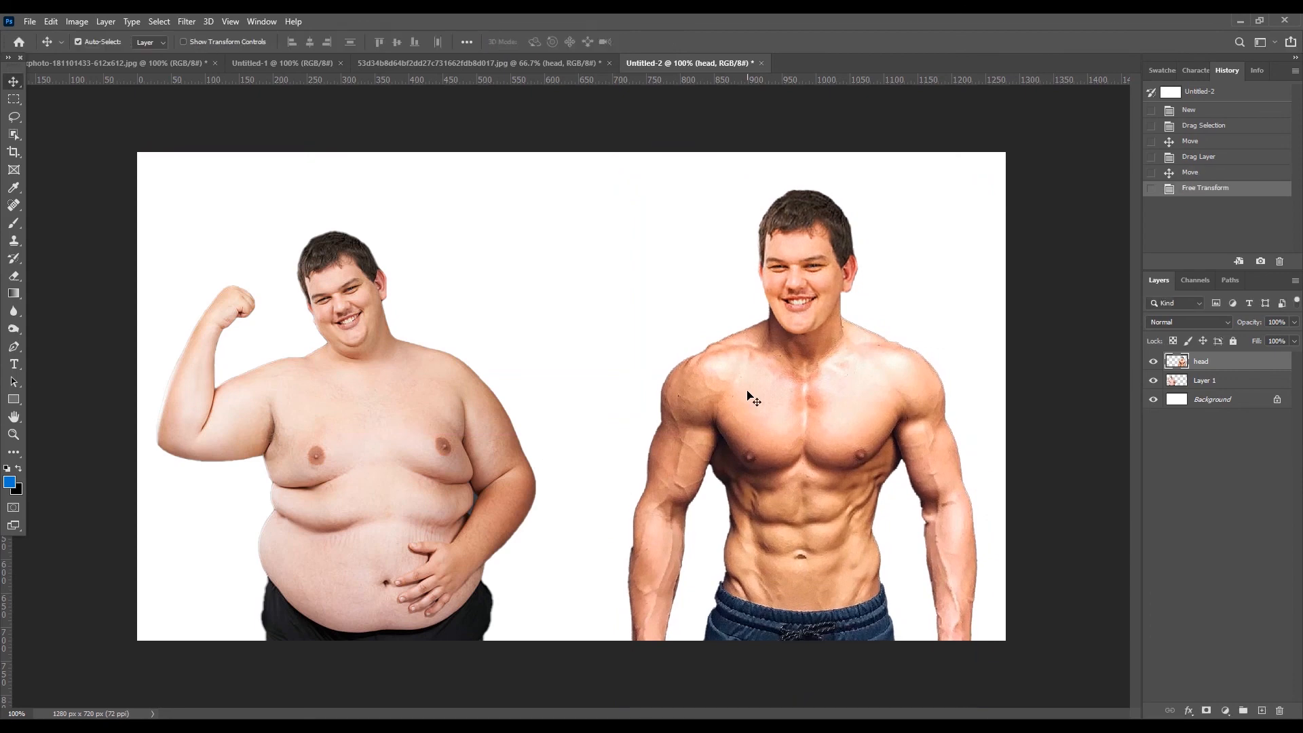
- Move the flexing man up, enlarge him proportionally to about 113.5%, and nudge him left to the canvas edge
drag(323, 475, 323, 411)
key(ctrl+t)
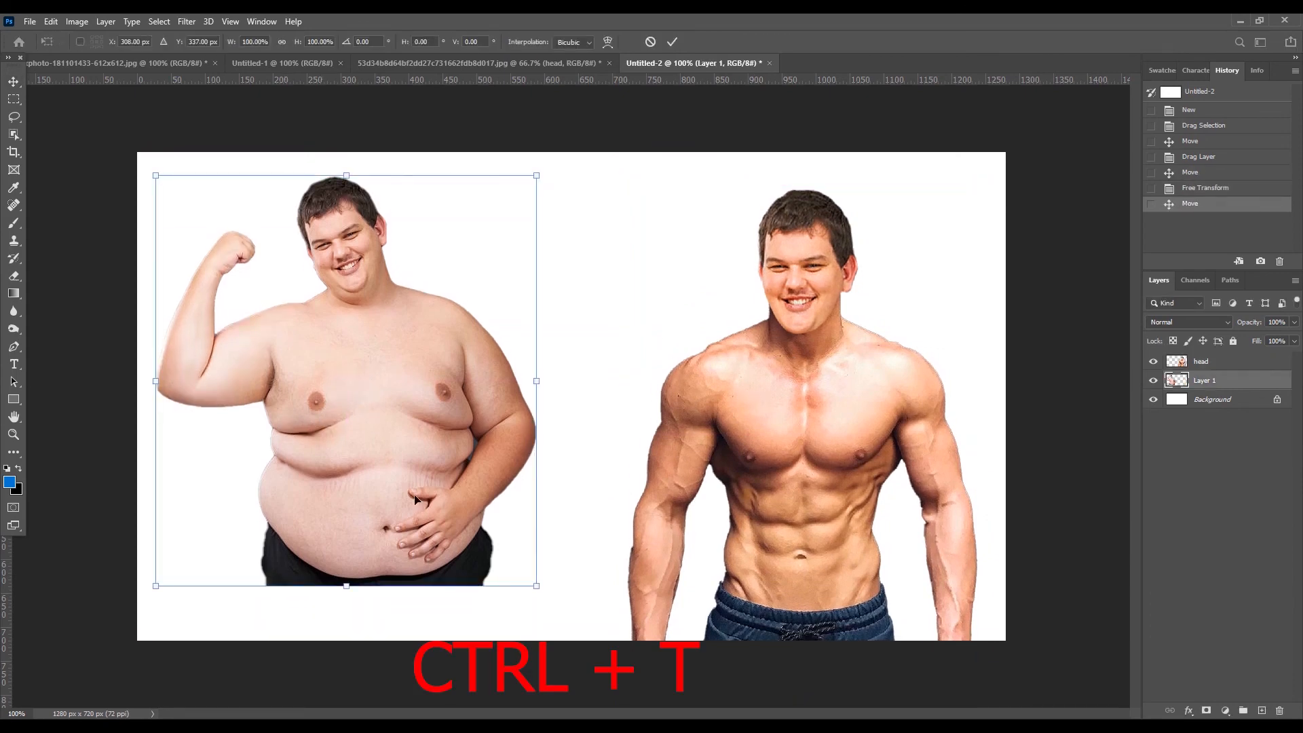
drag(533, 590, 569, 659)
key(shift+Left)
key(shift+Left)
key(shift+Left)
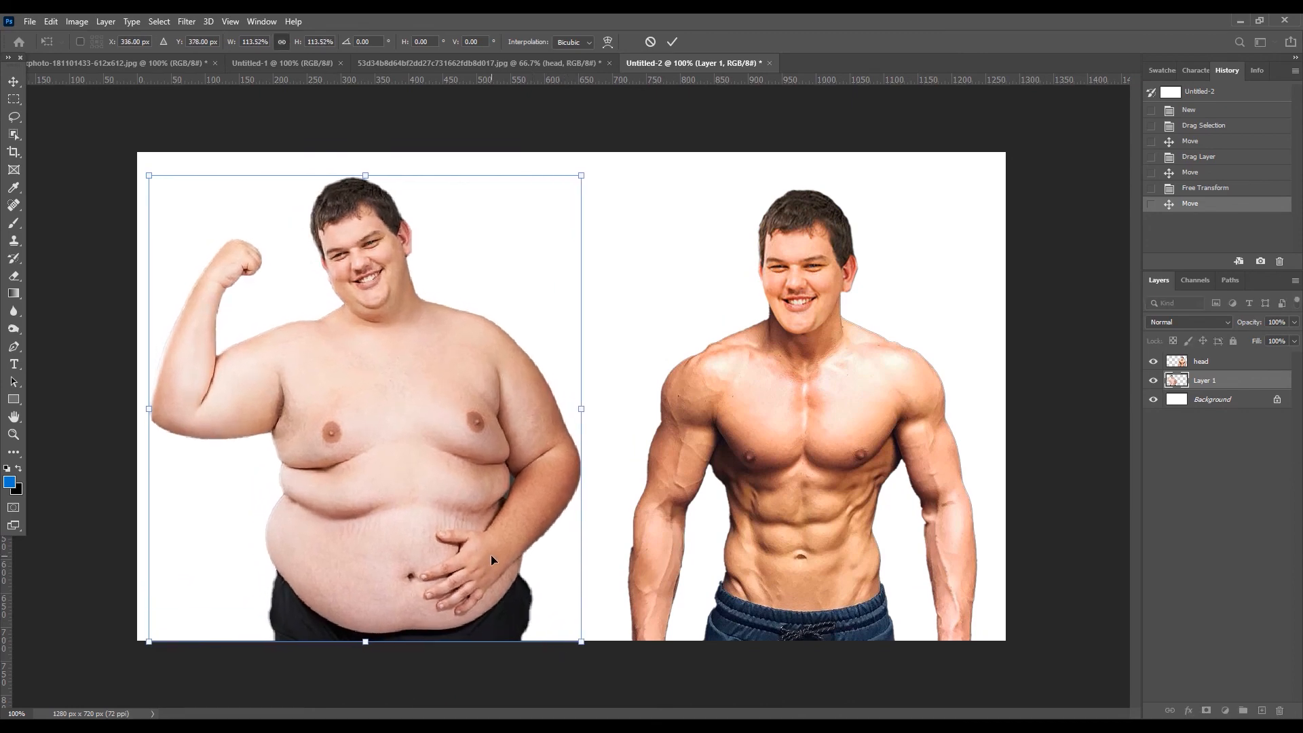
key(Return)
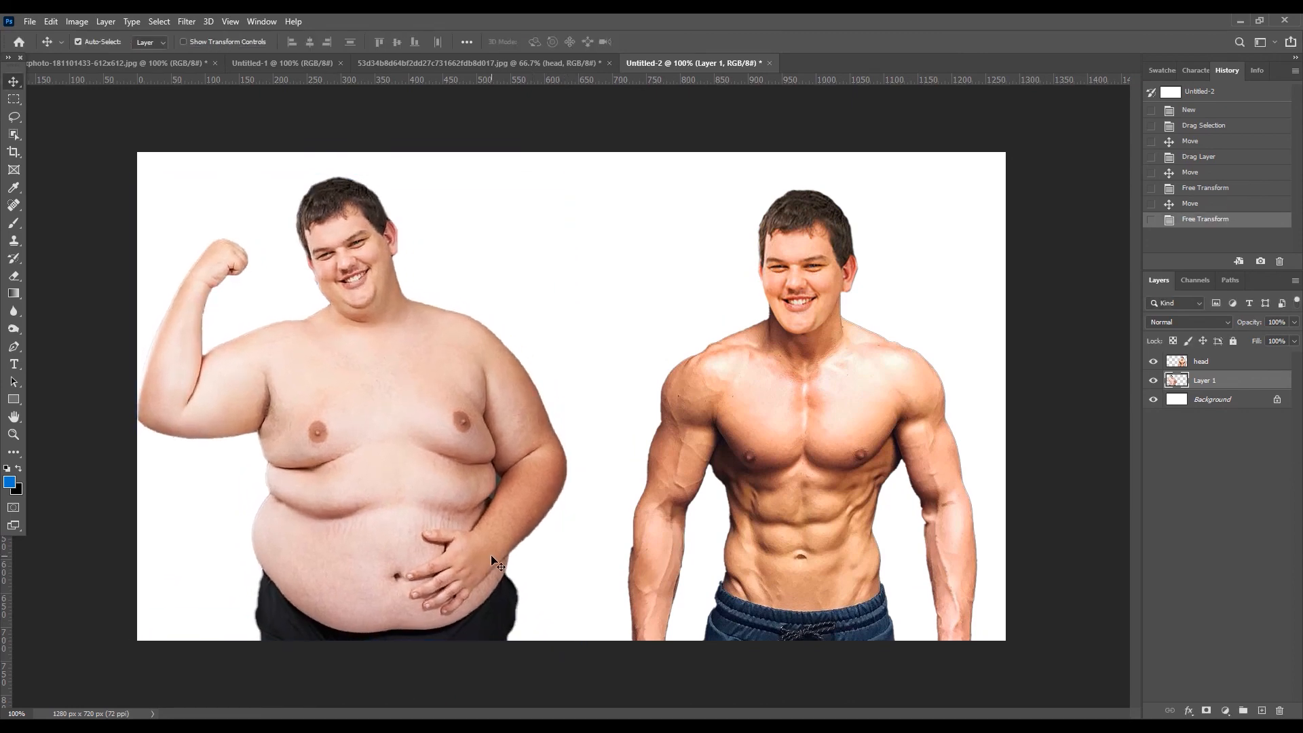
- Move the muscular man straight up until his head nearly reaches the upper canvas edge
drag(815, 508, 812, 472)
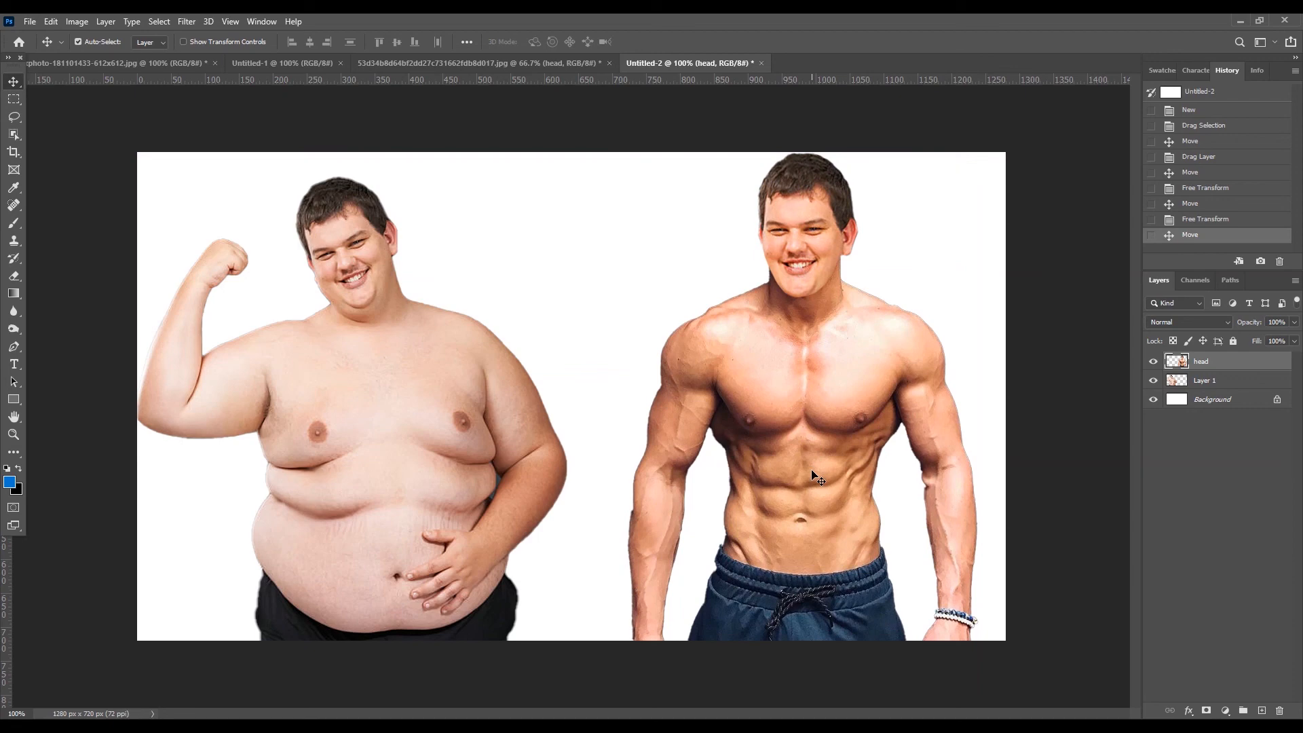